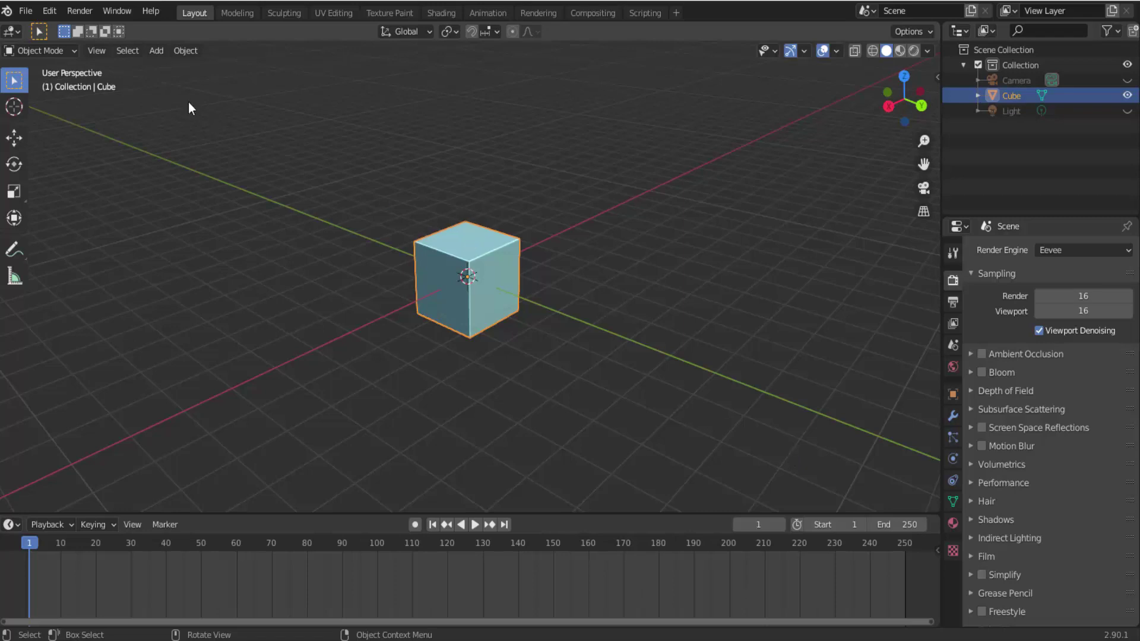
# Apply Object > Quick Effects > Quick Smoke to the selected cube.
pyautogui.click(186, 54)
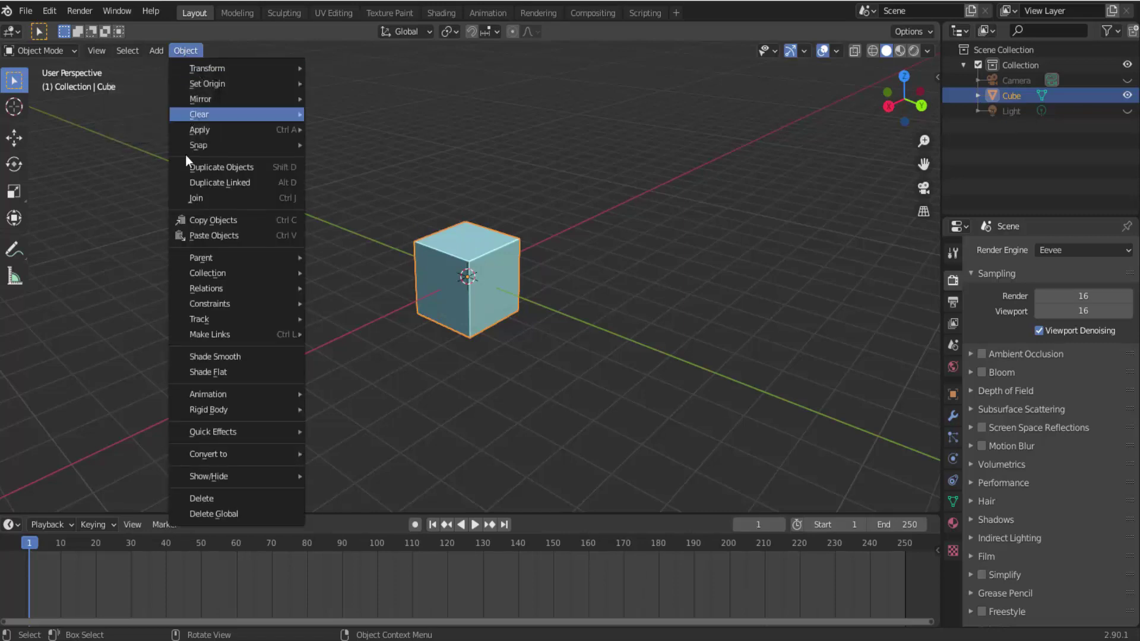
pyautogui.moveTo(233, 433)
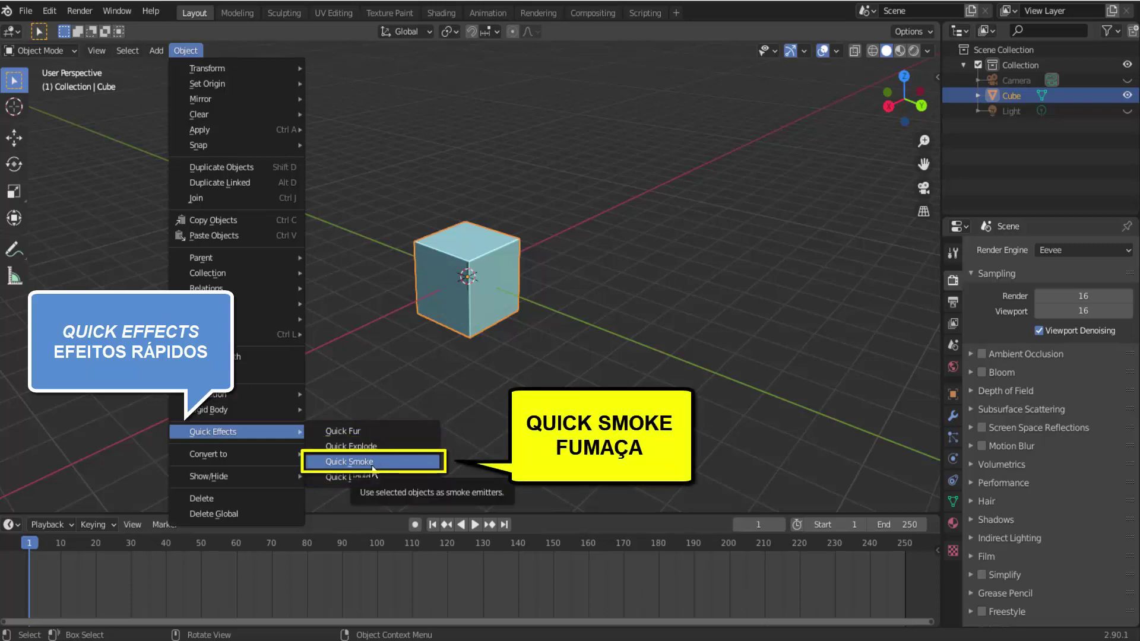
pyautogui.click(372, 466)
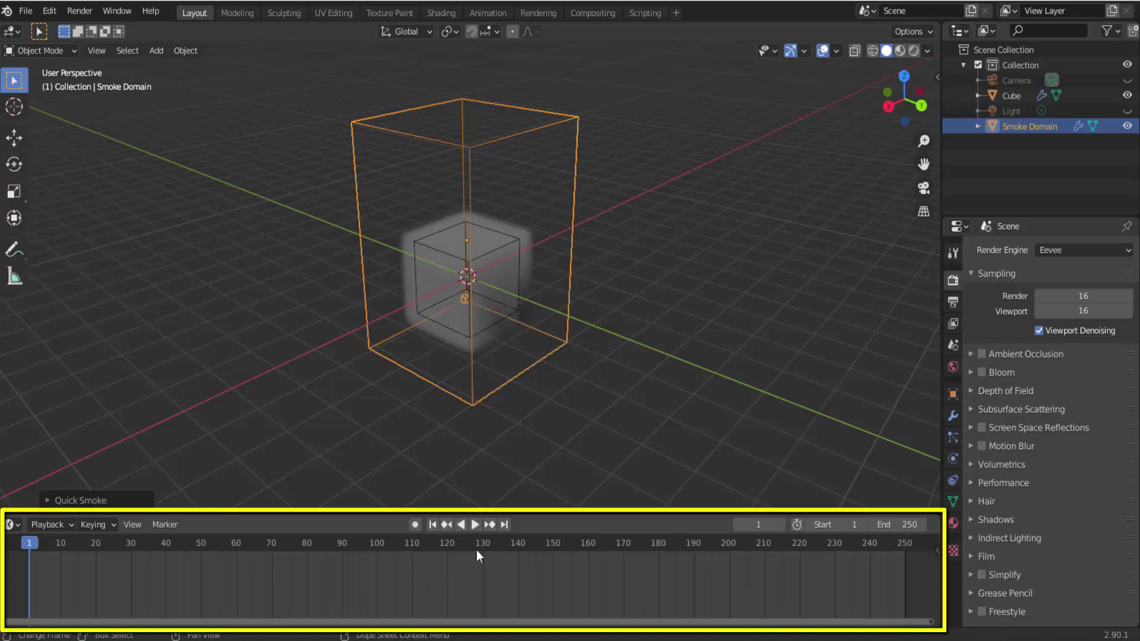
# Play the smoke simulation and pause it at frame 169.
pyautogui.click(475, 525)
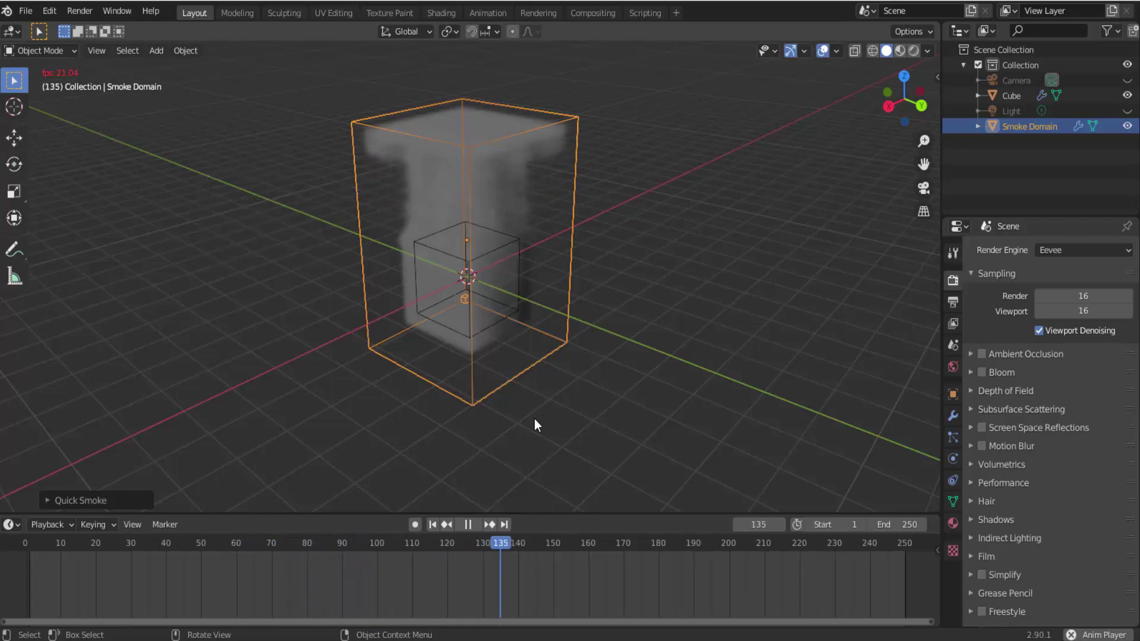
pyautogui.click(468, 525)
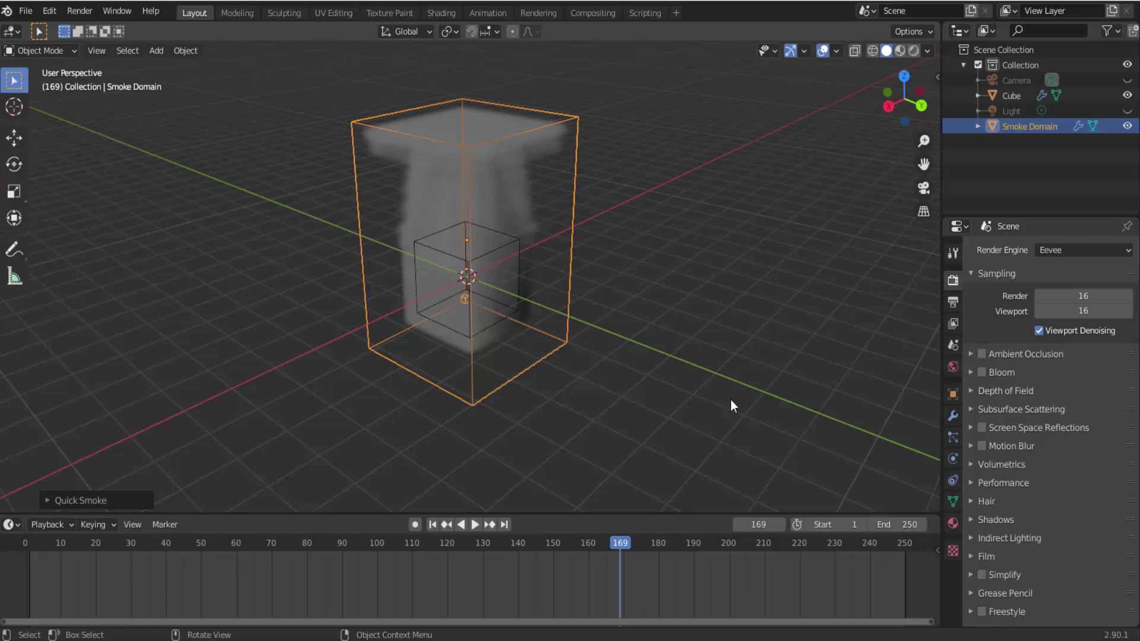
# Show the Smoke Domain's Physics tab and scroll through its Gas domain settings at resolution 32.
pyautogui.click(952, 459)
pyautogui.scroll(-3, 1000, 444)
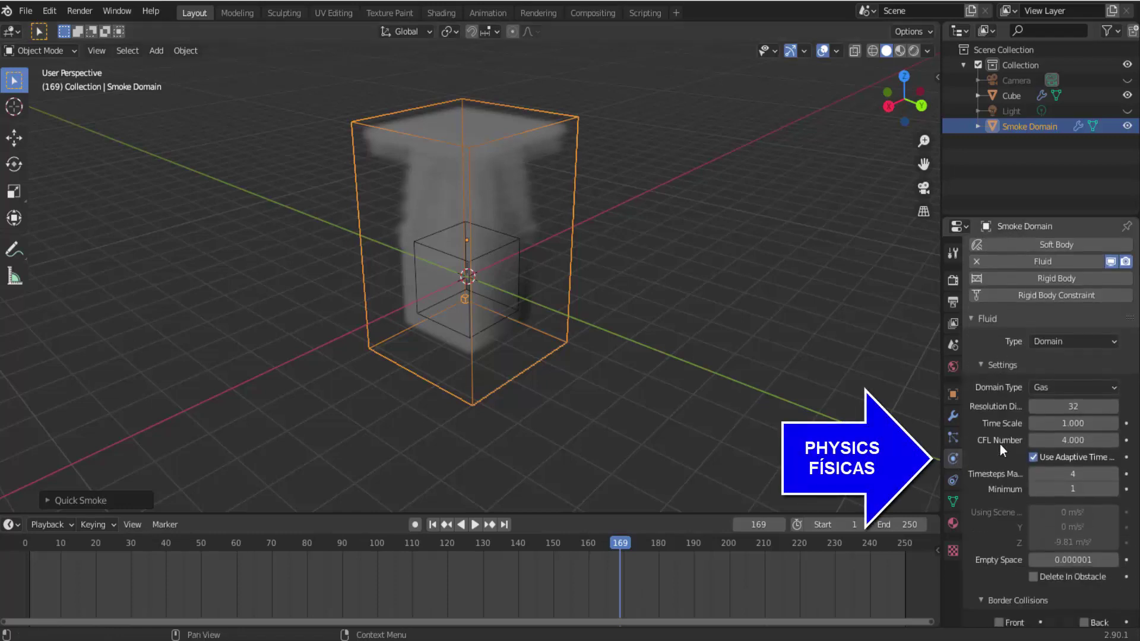
pyautogui.scroll(-2, 1000, 444)
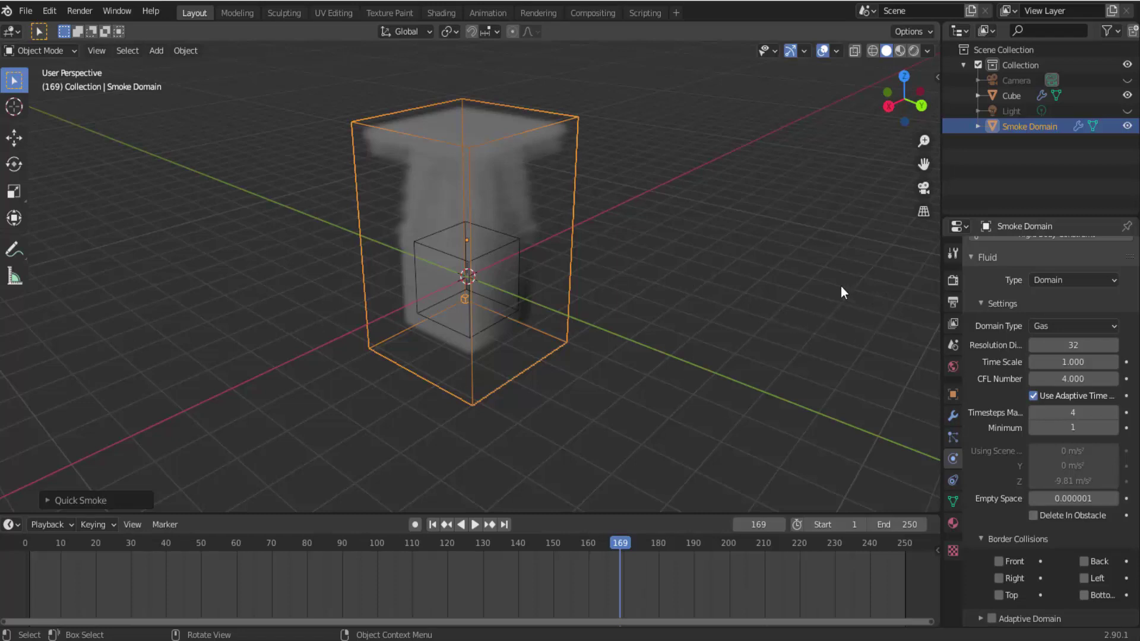
# Zoom out the viewport of the smoke scene.
pyautogui.scroll(-1, 697, 297)
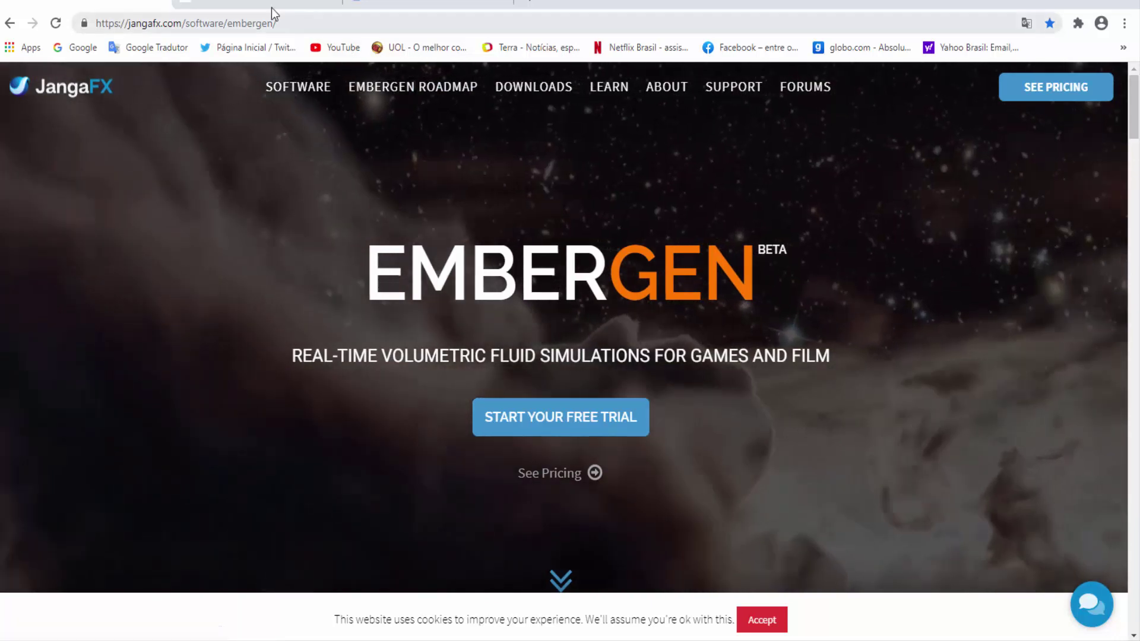
# Switch to the browser tab showing EmberGen's free VDB animations page.
pyautogui.click(265, 3)
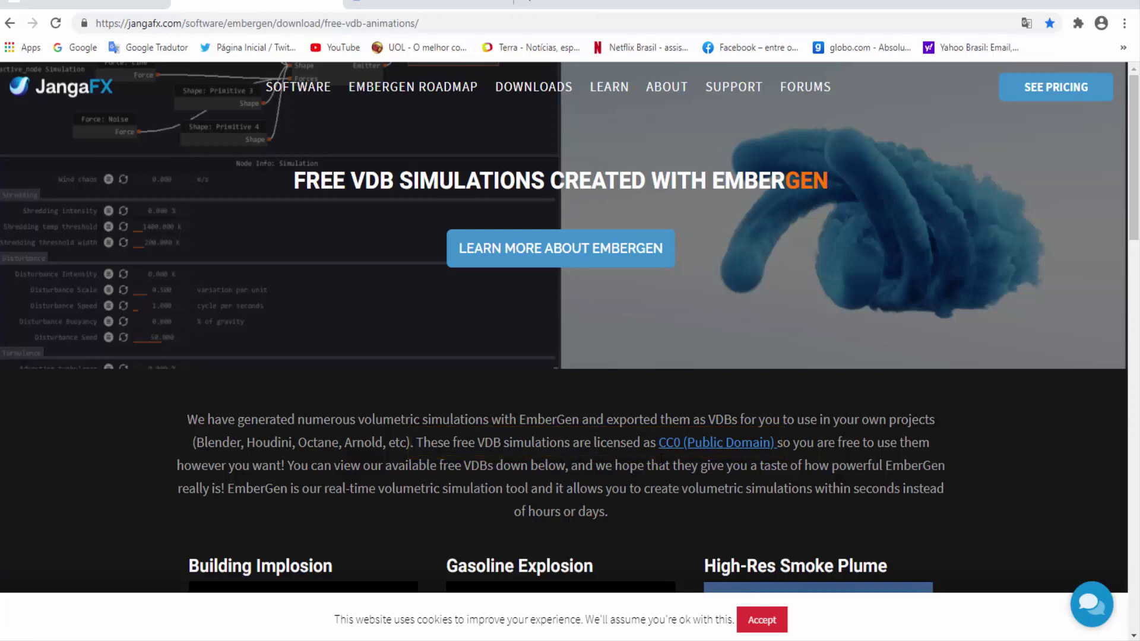
pyautogui.scroll(-2, 662, 464)
pyautogui.scroll(-3, 662, 464)
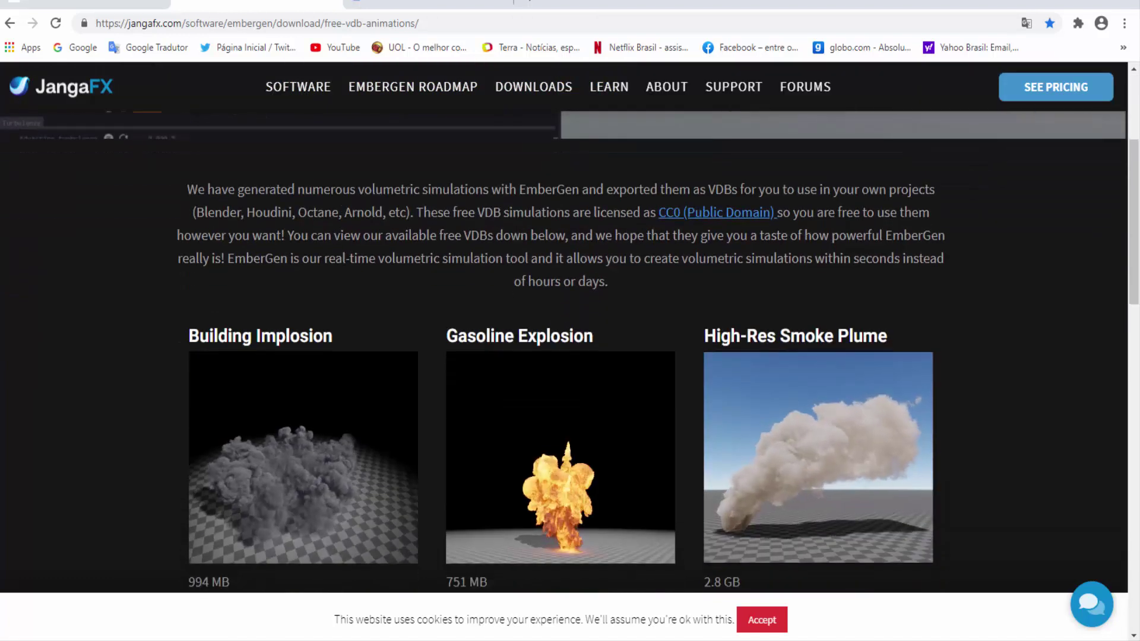
pyautogui.scroll(-3, 662, 465)
pyautogui.scroll(-1, 660, 460)
pyautogui.scroll(-3, 661, 460)
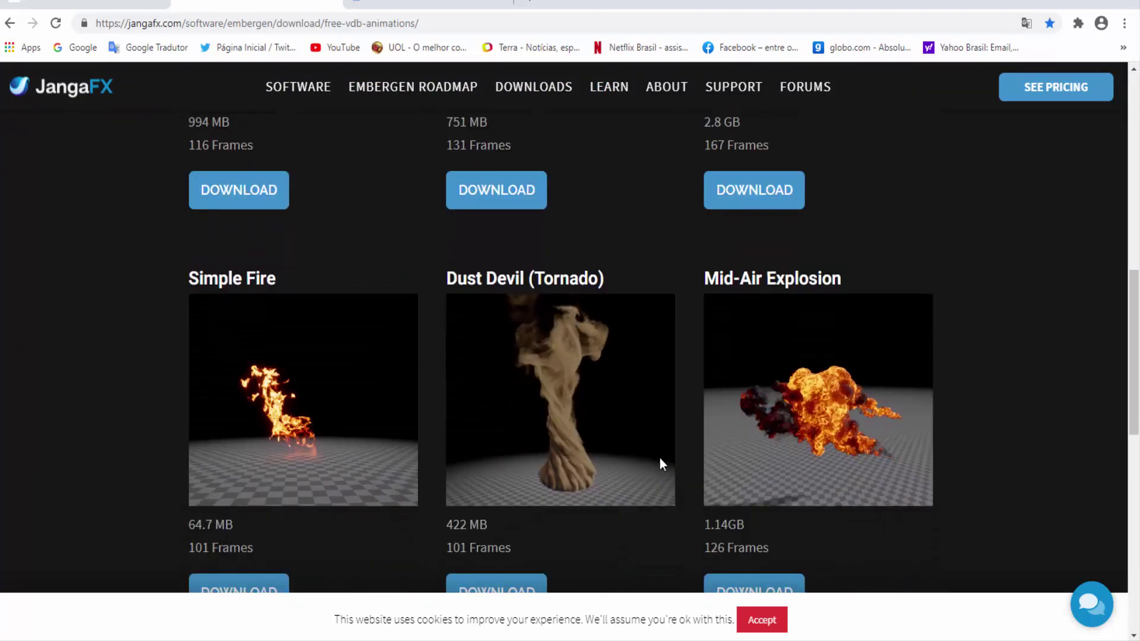
pyautogui.scroll(-2, 661, 460)
pyautogui.scroll(-2, 660, 458)
pyautogui.scroll(3, 660, 458)
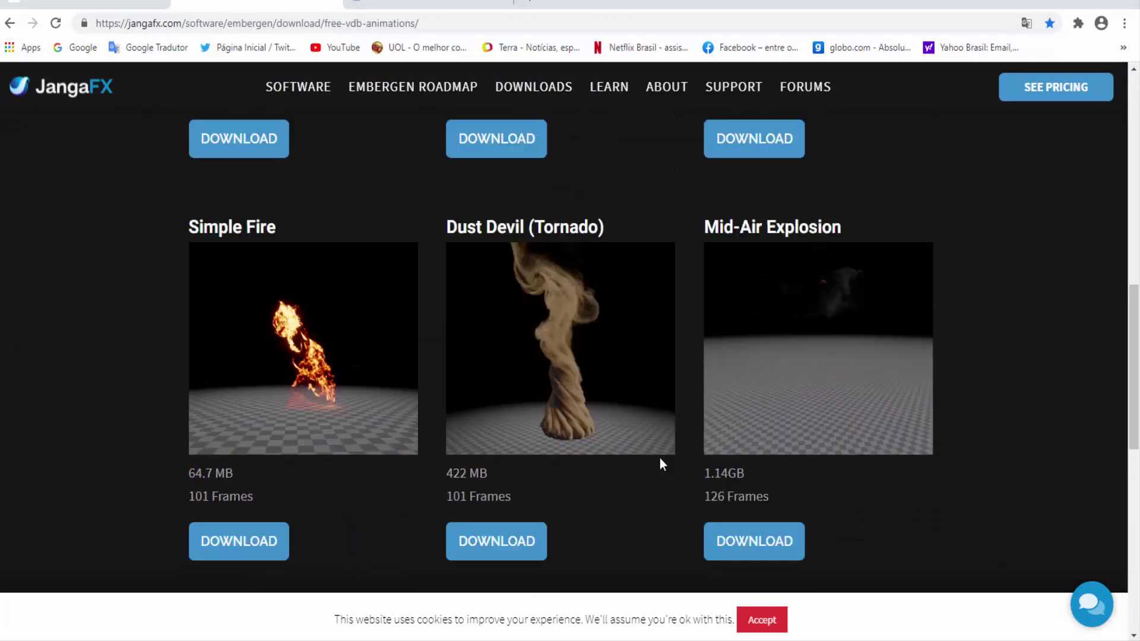
pyautogui.scroll(3, 661, 459)
pyautogui.scroll(3, 661, 458)
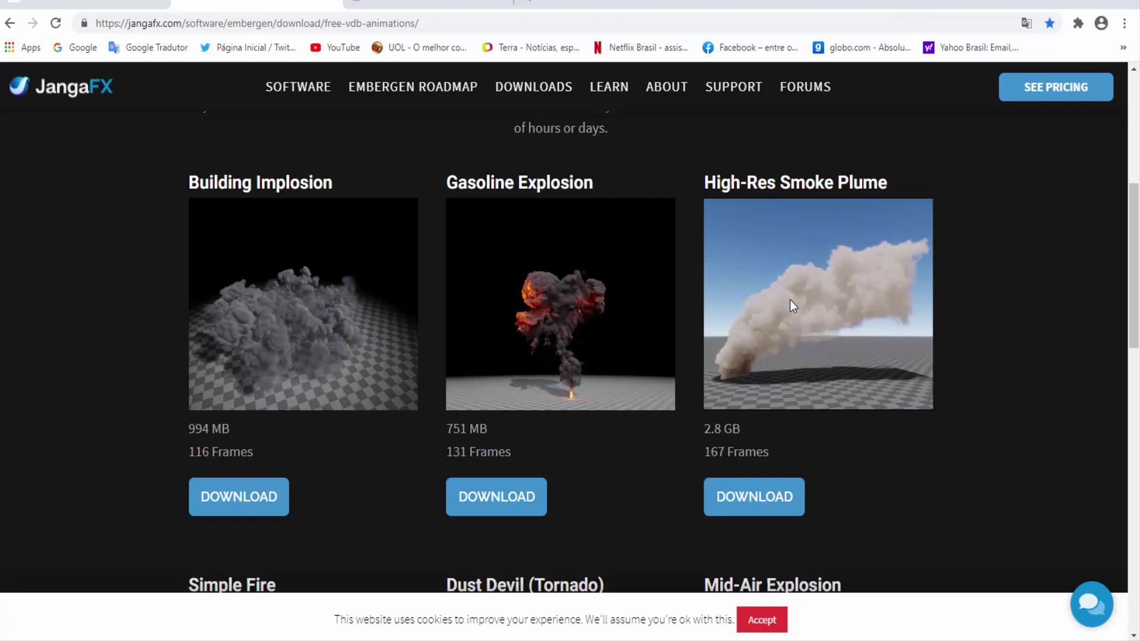
pyautogui.scroll(-3, 597, 314)
pyautogui.scroll(-1, 598, 315)
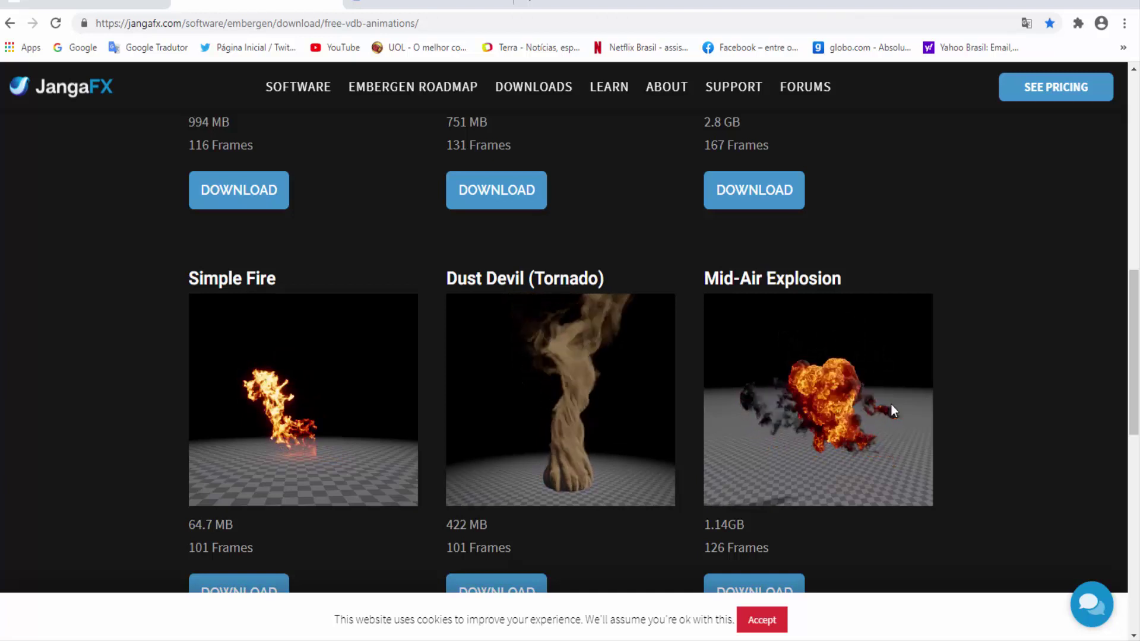
pyautogui.scroll(2, 868, 413)
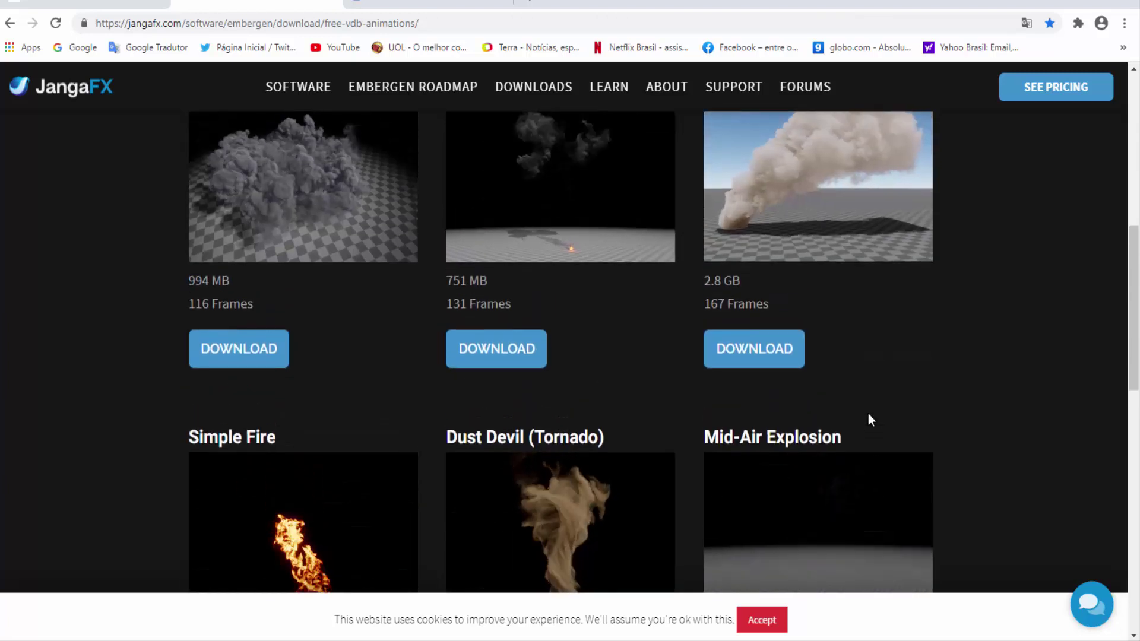
pyautogui.scroll(2, 868, 413)
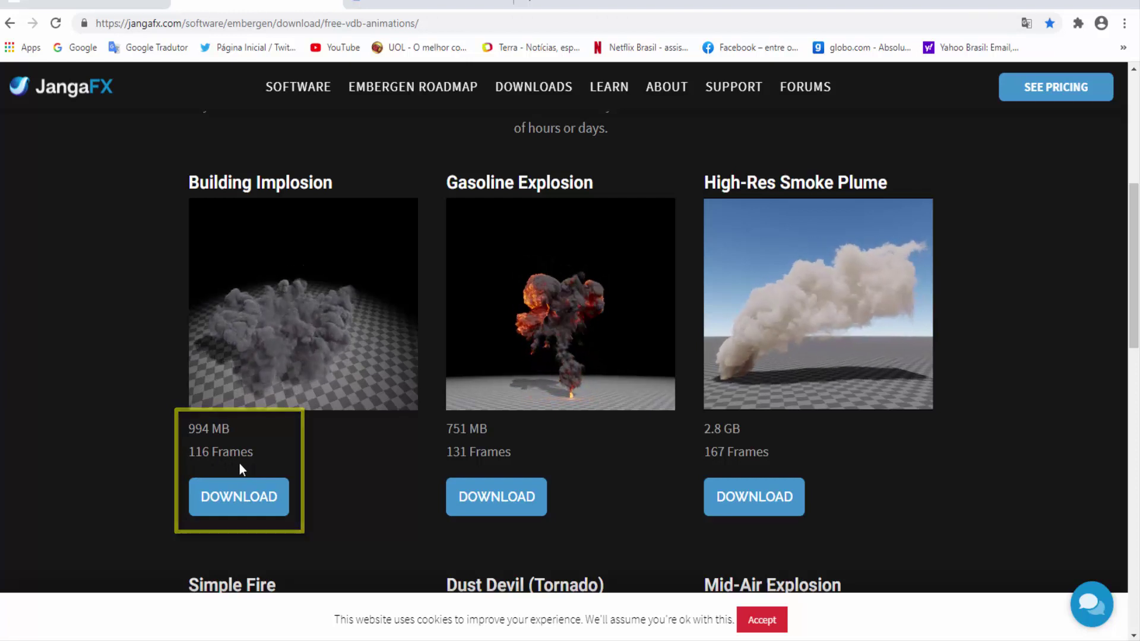
pyautogui.scroll(-3, 331, 462)
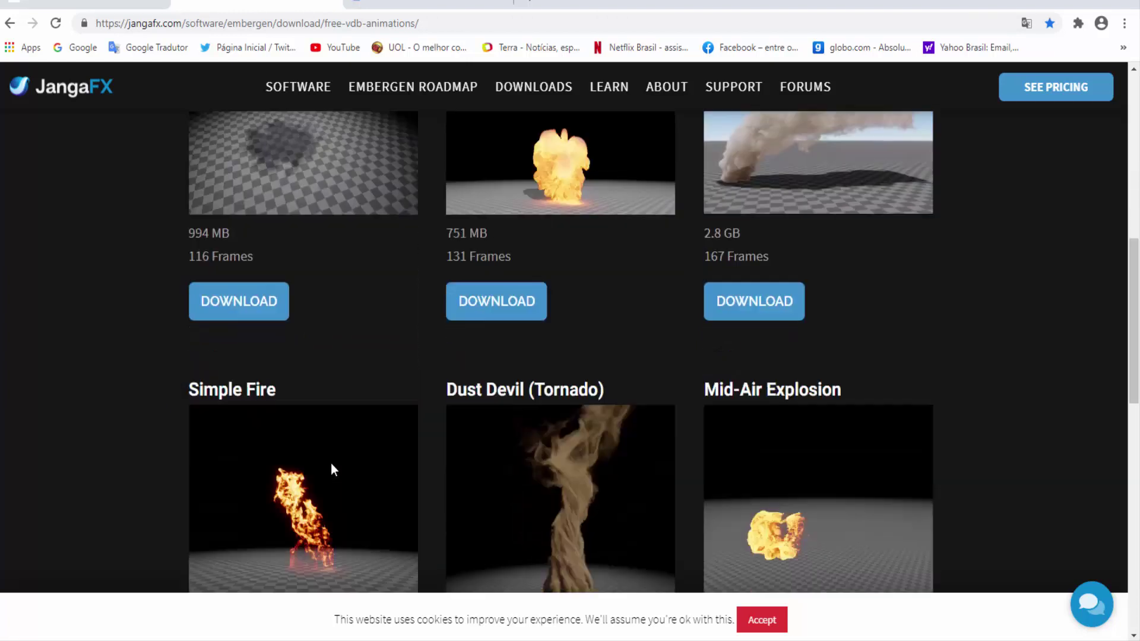
pyautogui.scroll(-3, 327, 462)
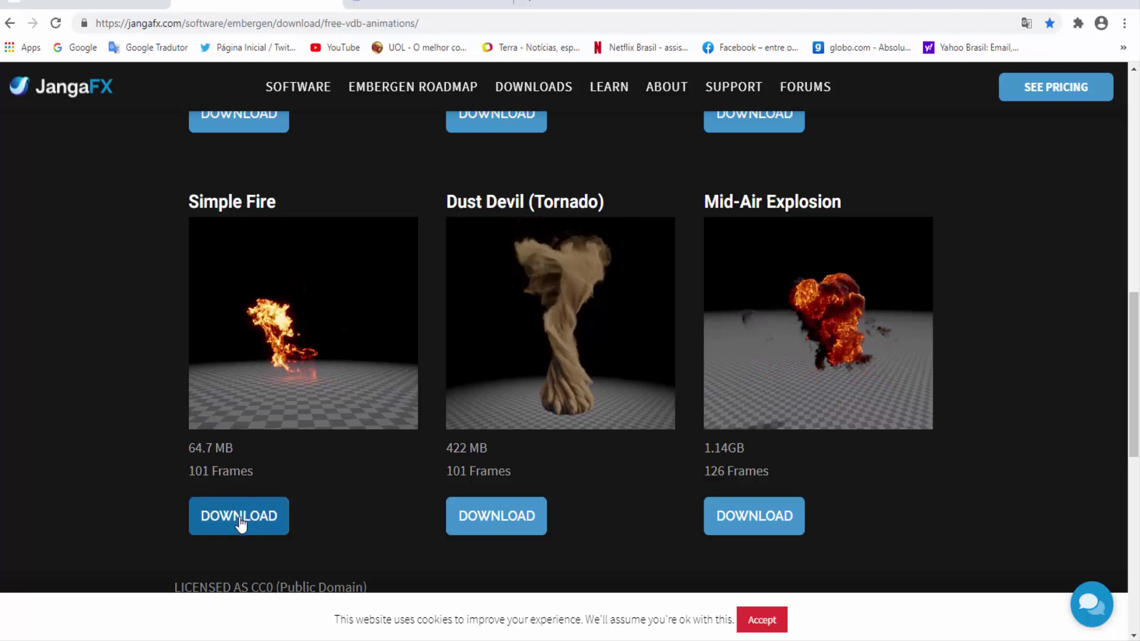
# Download Simple Fire's Fire_01.rar, repairing the stalled download, and show the Downloads folder.
pyautogui.click(272, 528)
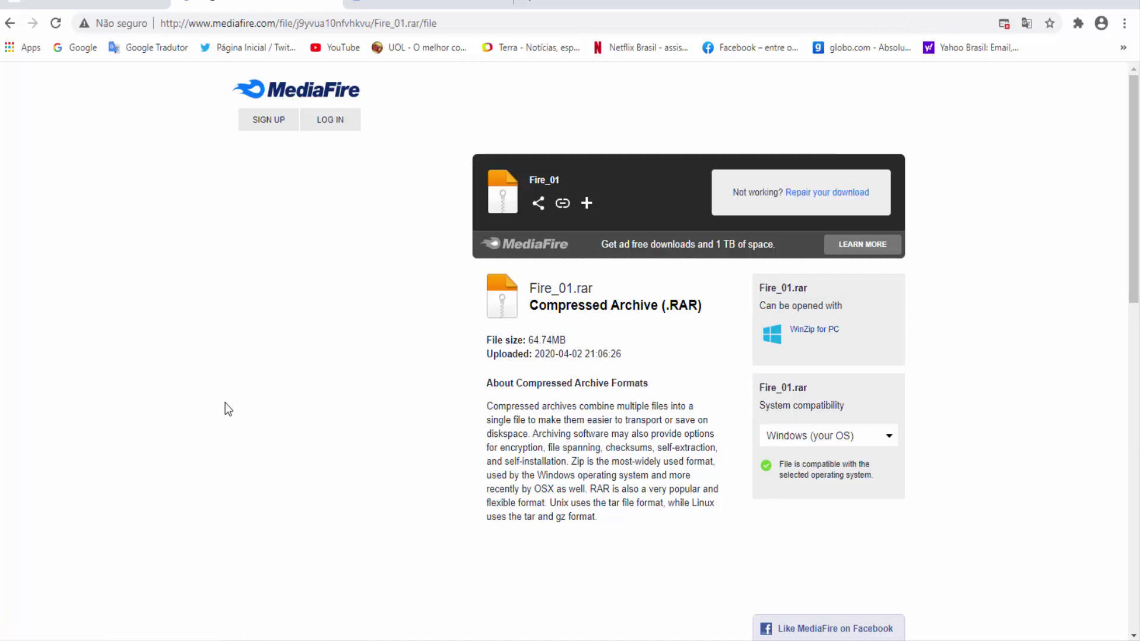
pyautogui.click(824, 205)
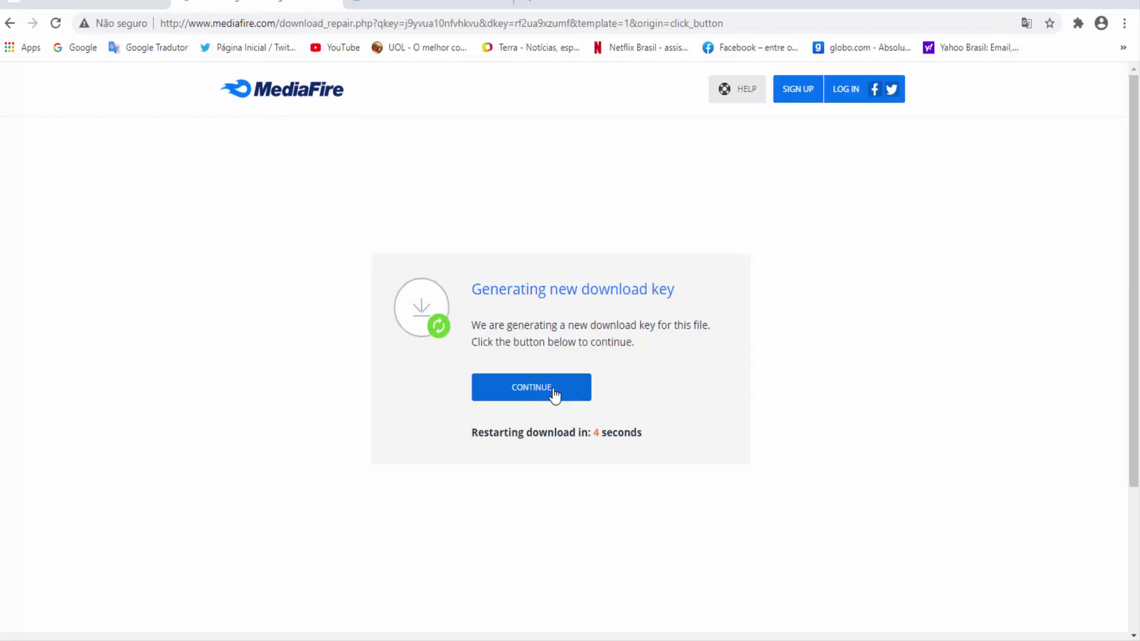
pyautogui.click(545, 395)
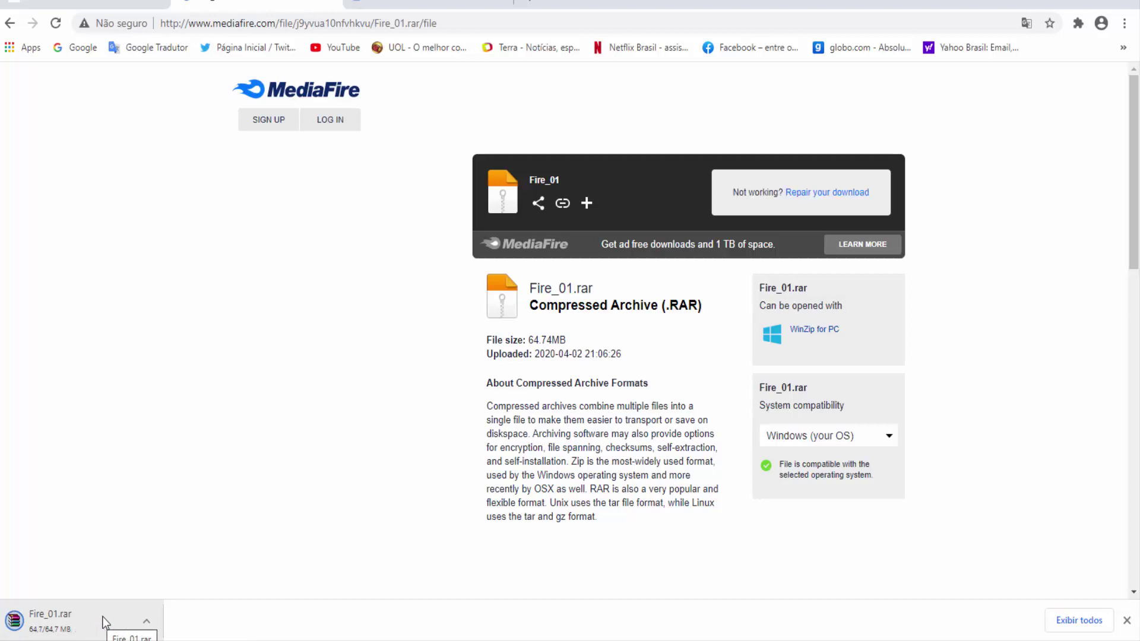
pyautogui.click(225, 594)
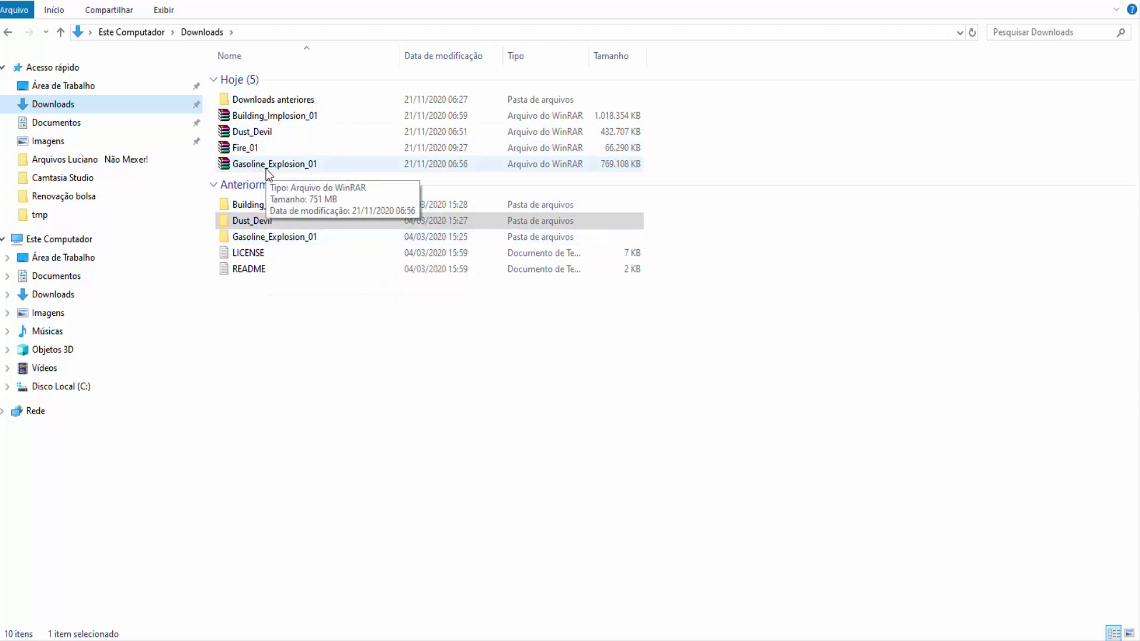
# Open Gasoline_Explosion_01 and browse its 131 VDB frame files, returning to the top.
pyautogui.doubleClick(259, 237)
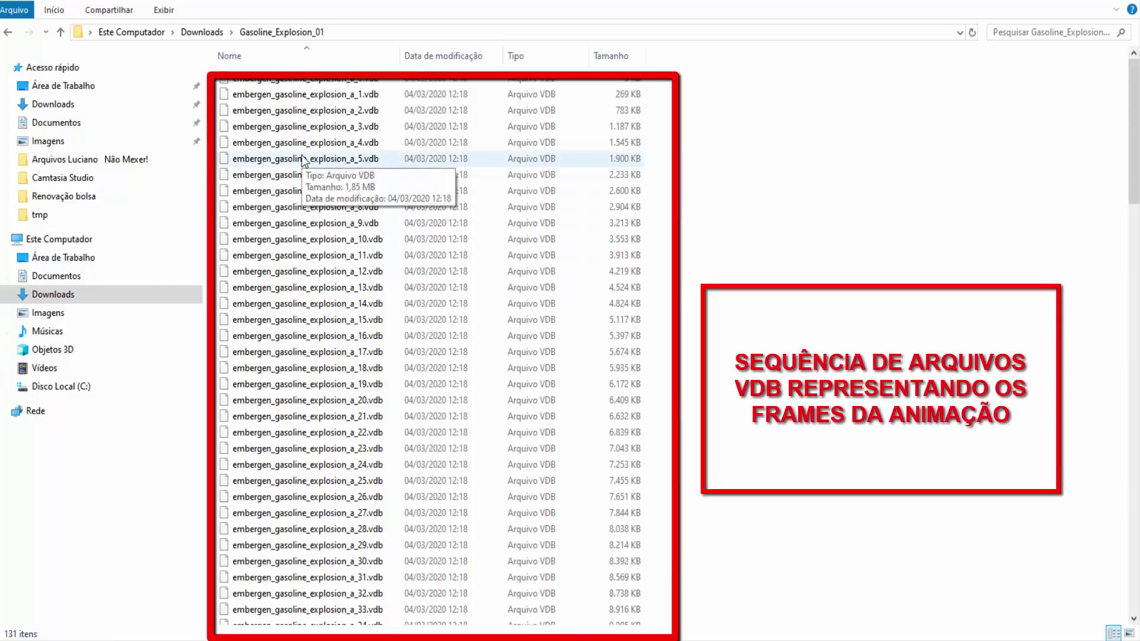
pyautogui.click(307, 83)
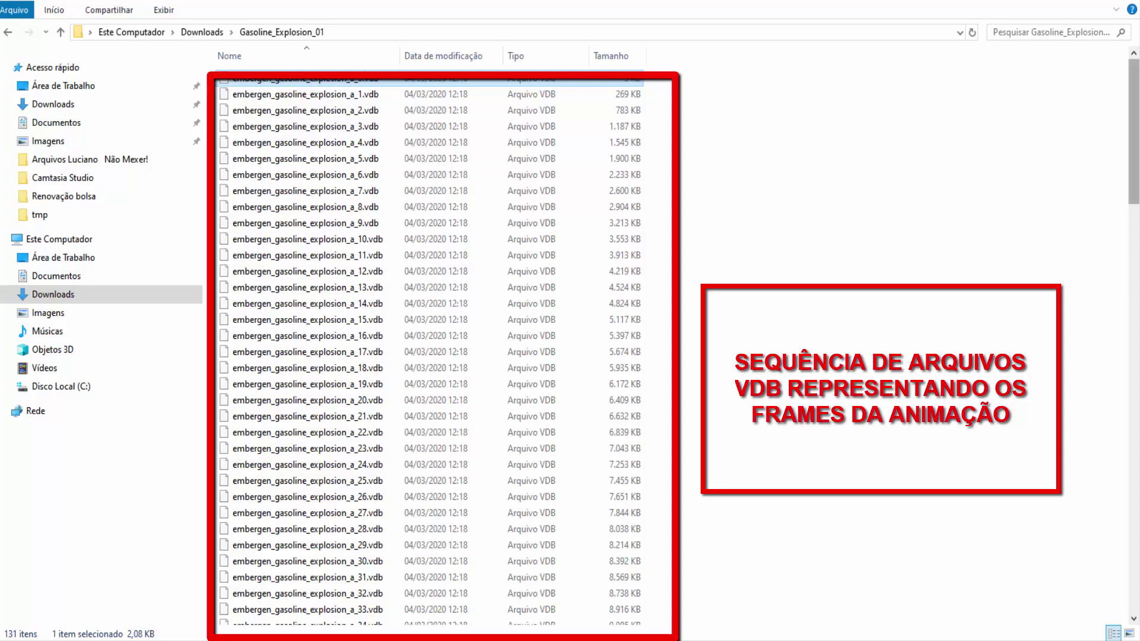
pyautogui.moveTo(1135, 88); pyautogui.dragTo(1131, 542)
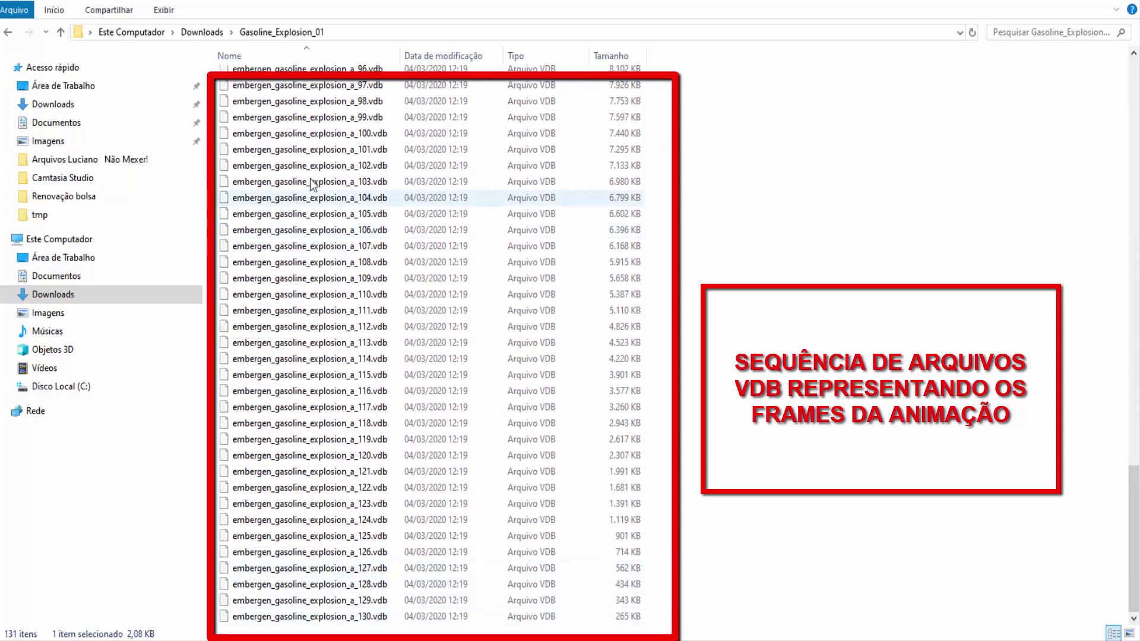
pyautogui.click(273, 166)
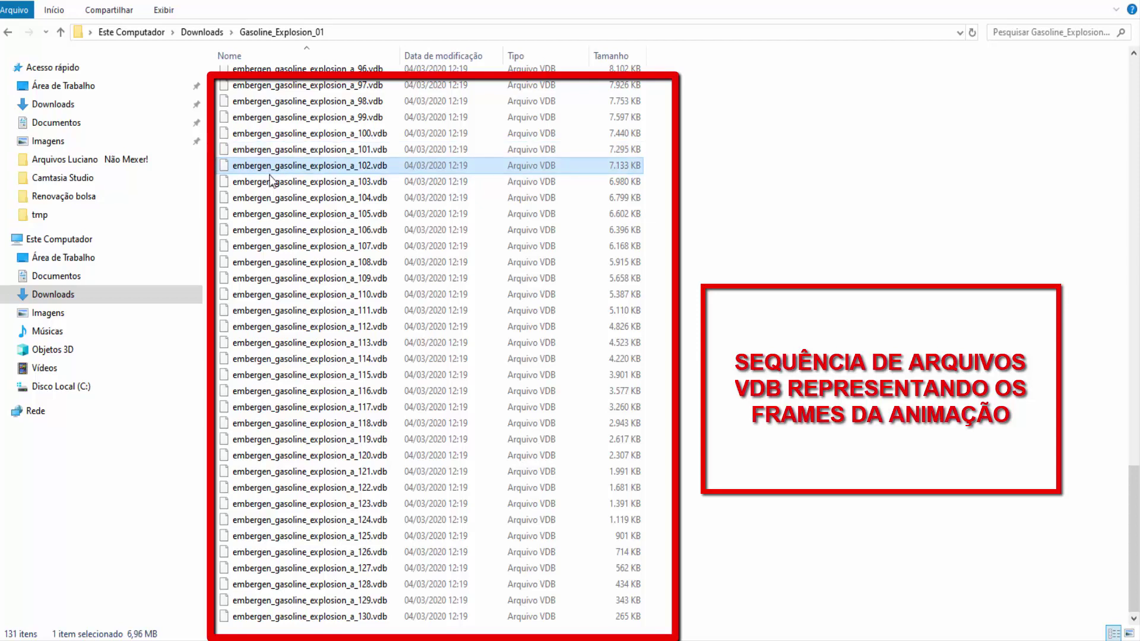
pyautogui.click(271, 182)
pyautogui.click(281, 214)
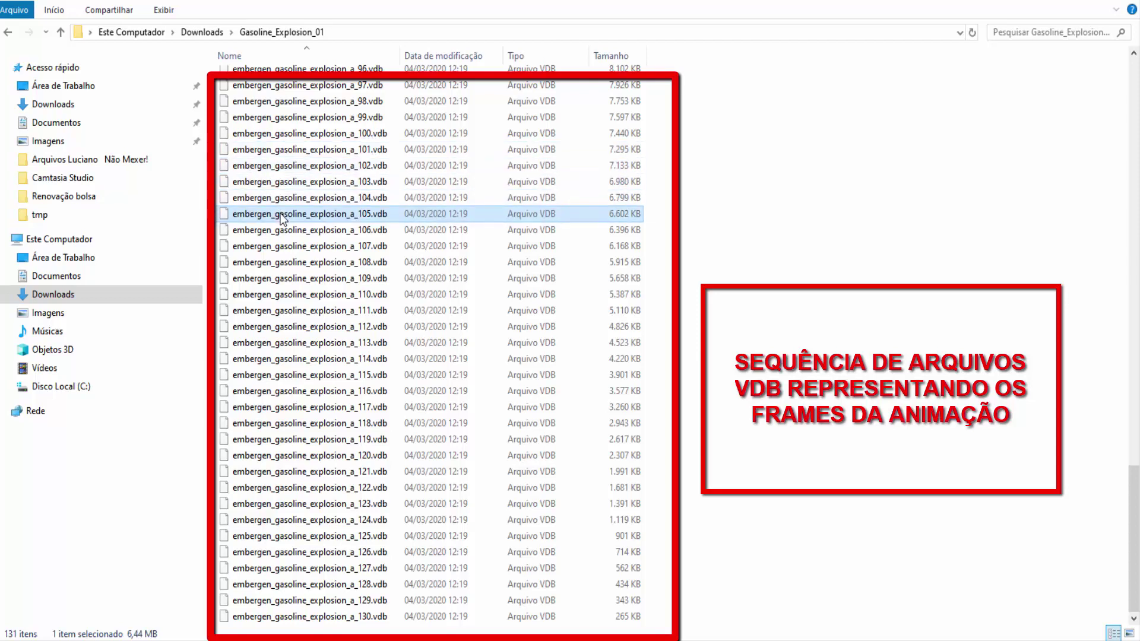
pyautogui.click(281, 249)
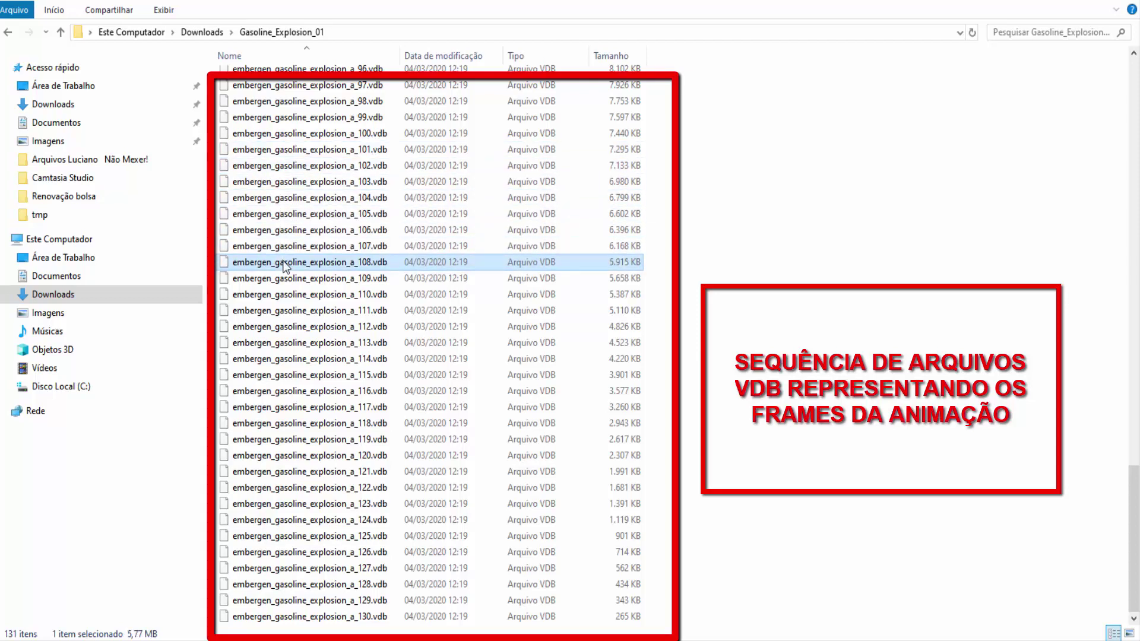
pyautogui.moveTo(1129, 497); pyautogui.dragTo(1134, 85)
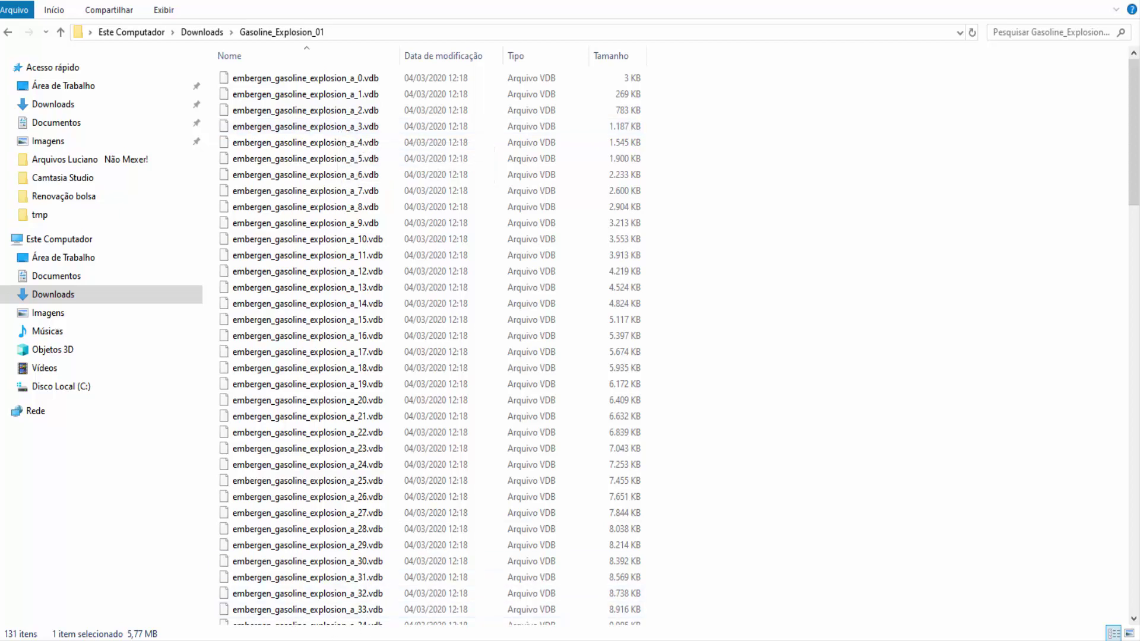
# Back in Blender, delete the cube and smoke domain, then open the Add menu.
pyautogui.click(334, 604)
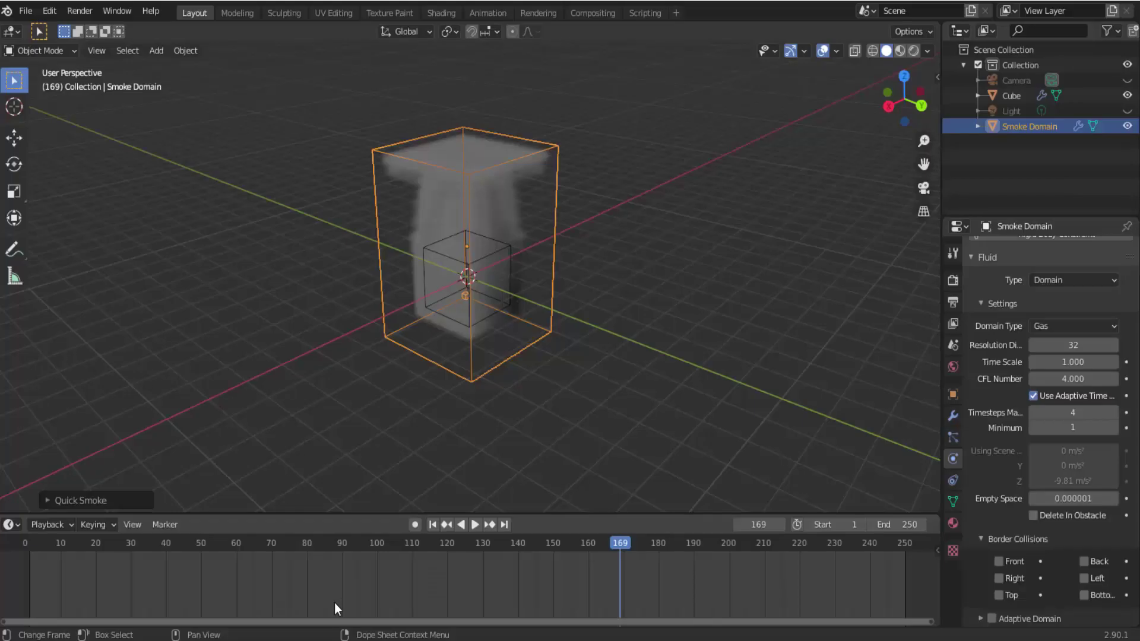
pyautogui.moveTo(302, 106); pyautogui.dragTo(677, 440)
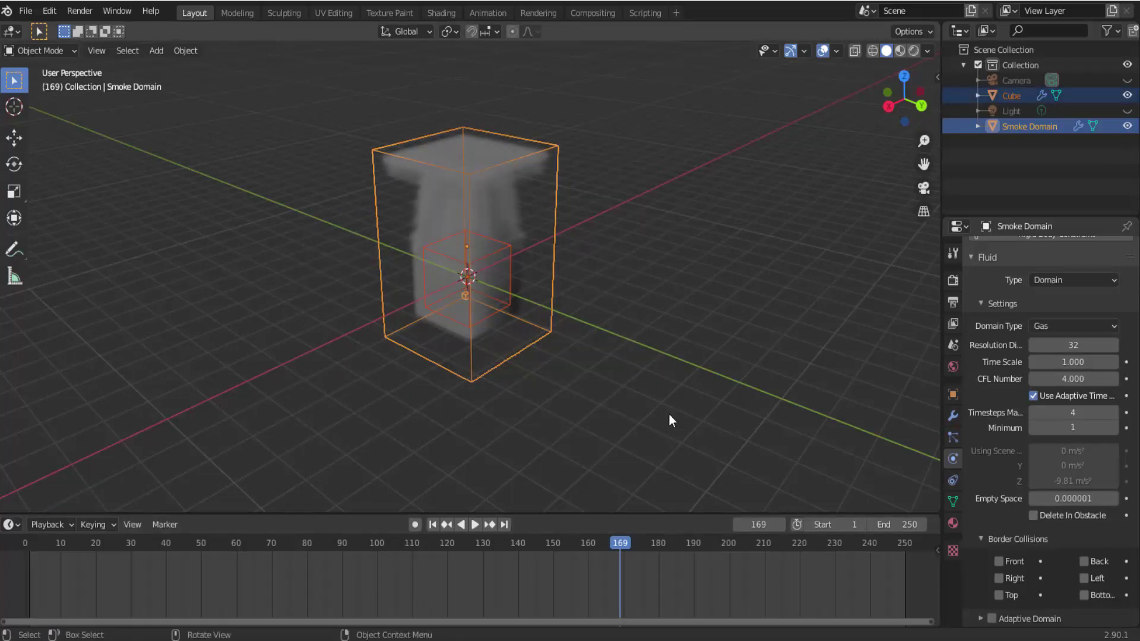
pyautogui.press('x')
pyautogui.click(718, 249)
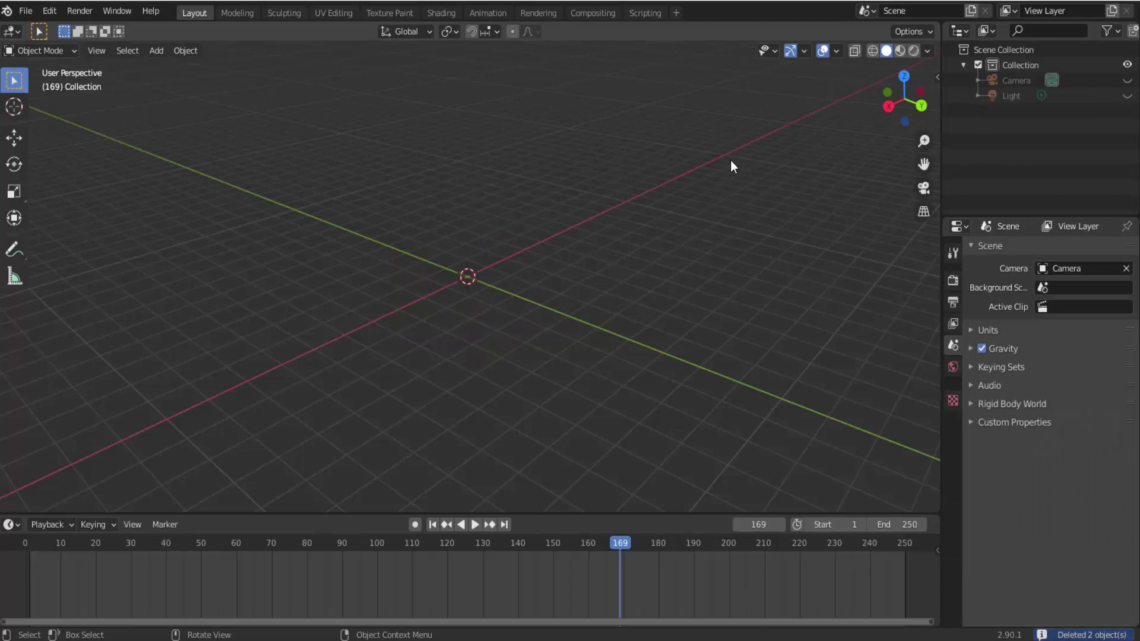
pyautogui.click(157, 51)
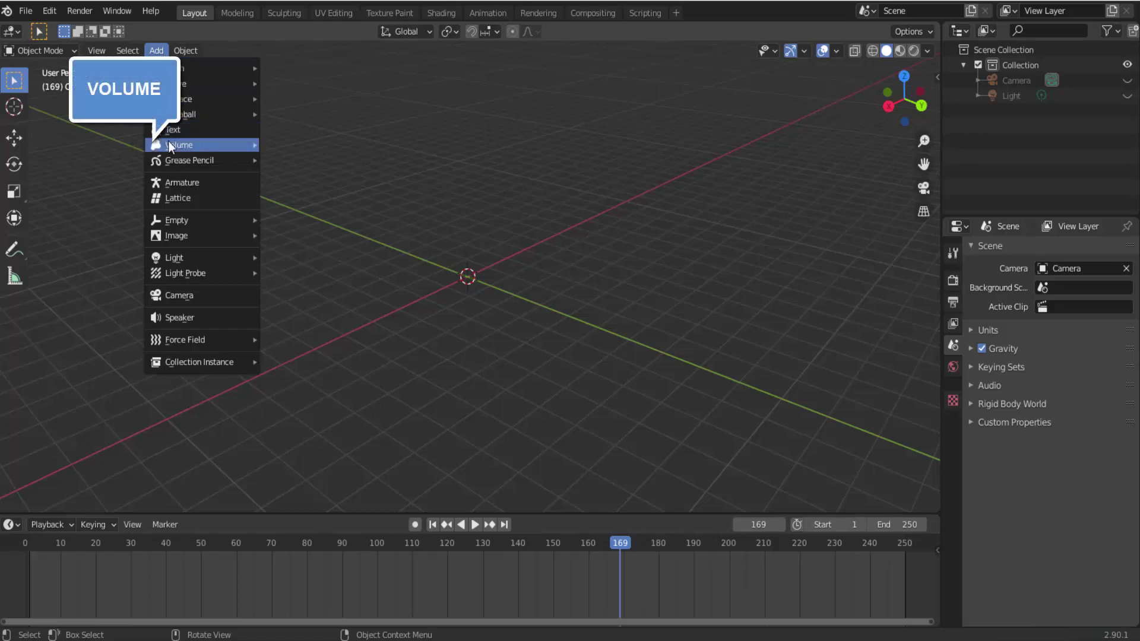
pyautogui.moveTo(179, 145)
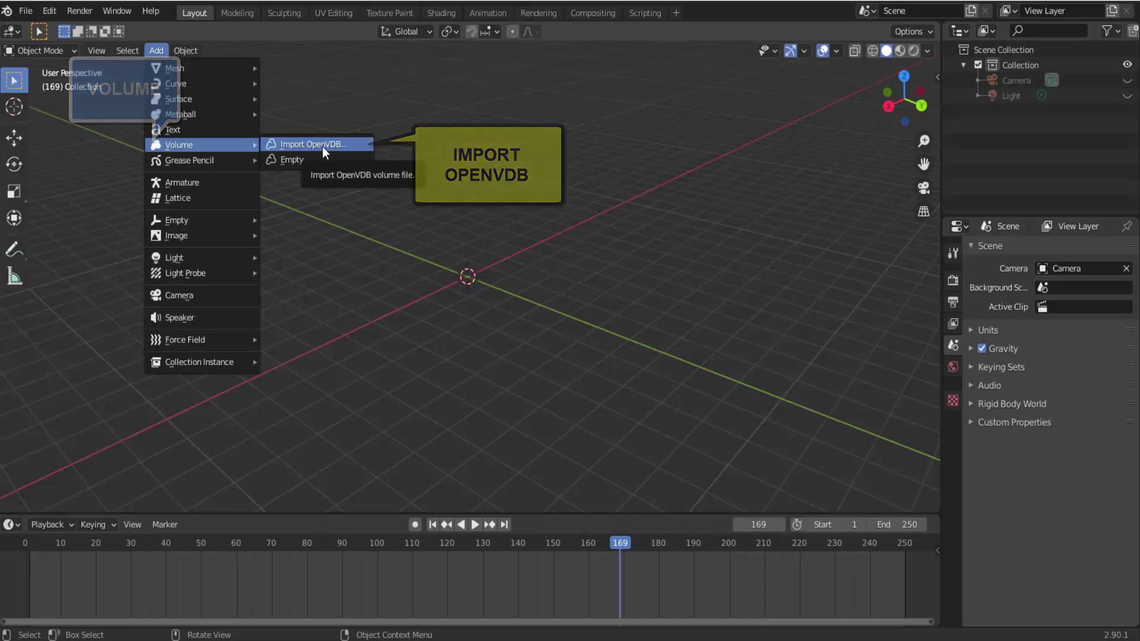
# Import all VDB files in Downloads > Gasoline_Explosion_01 via Import OpenVDB.
pyautogui.click(323, 148)
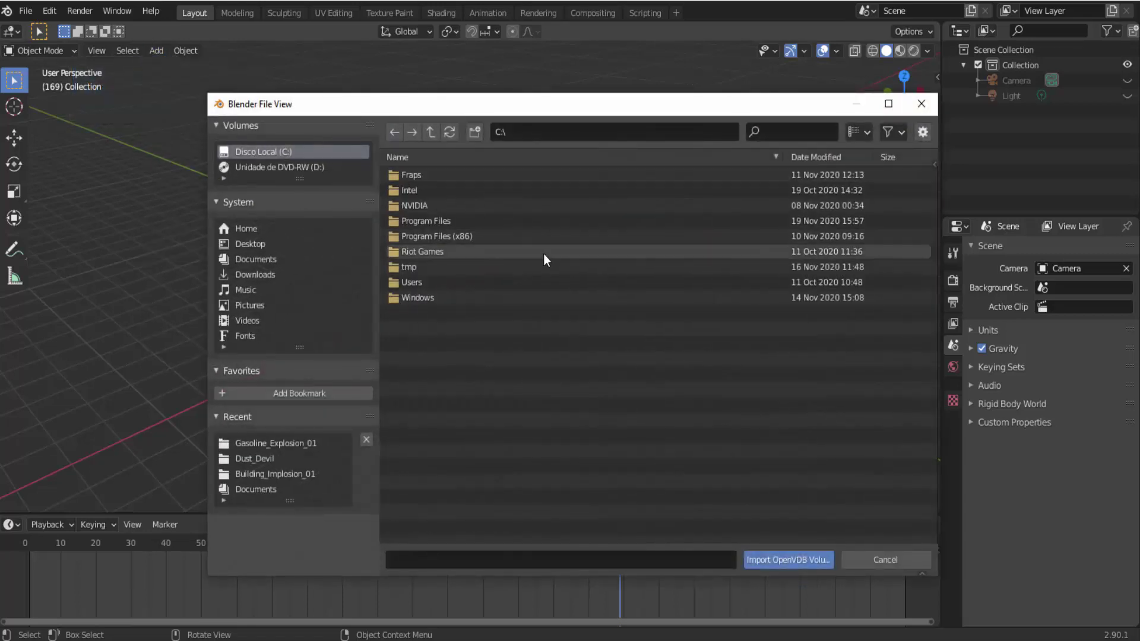
pyautogui.click(258, 272)
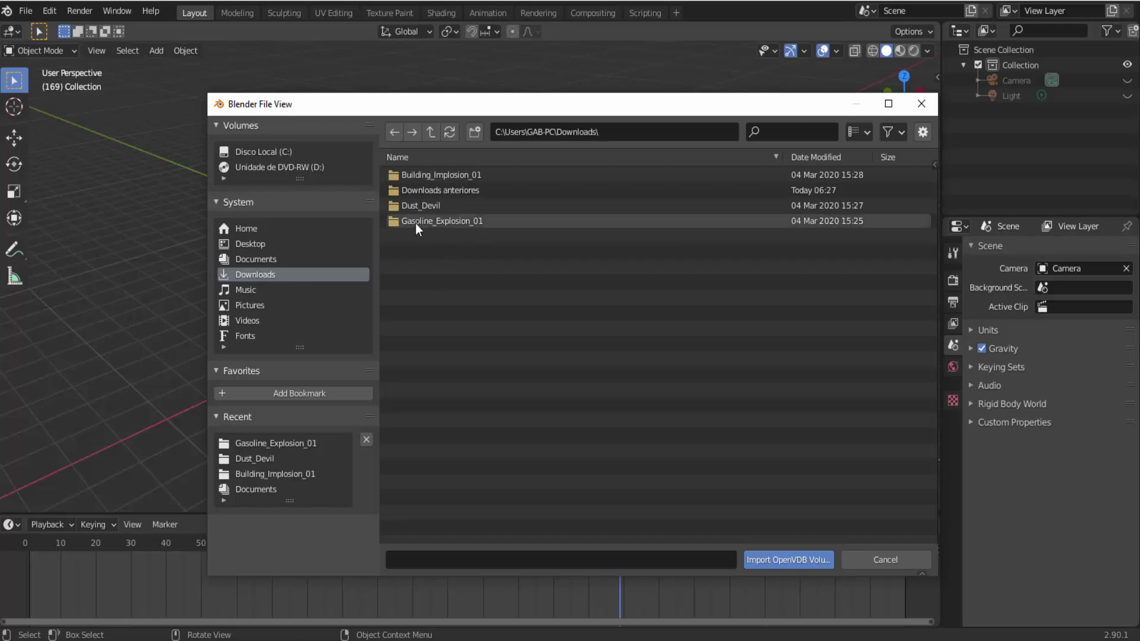
pyautogui.doubleClick(432, 223)
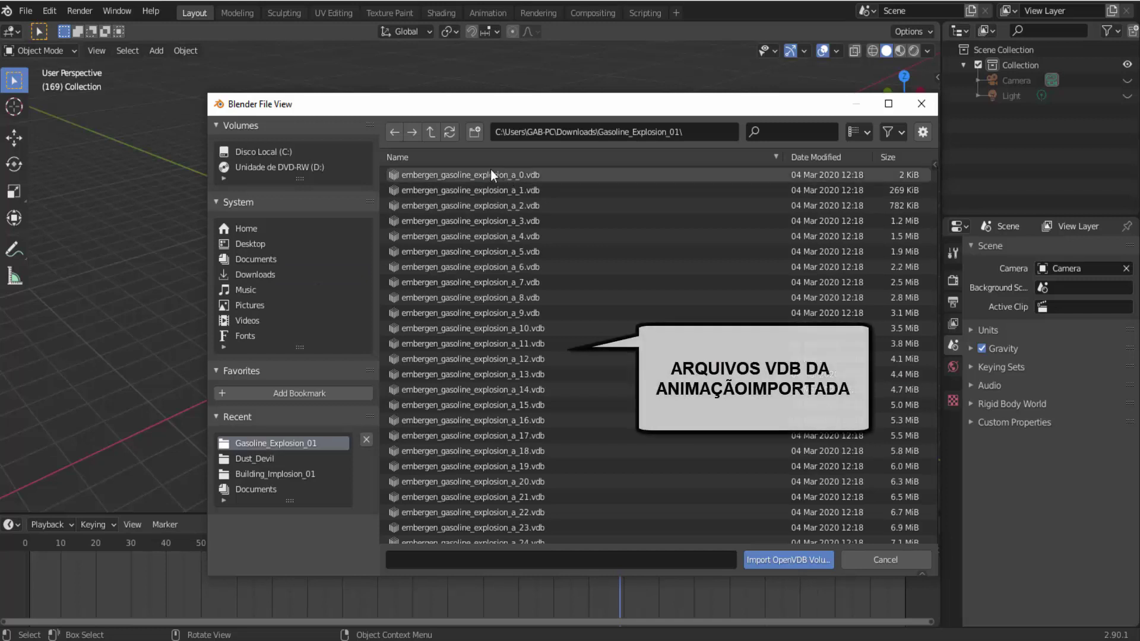
pyautogui.click(446, 176)
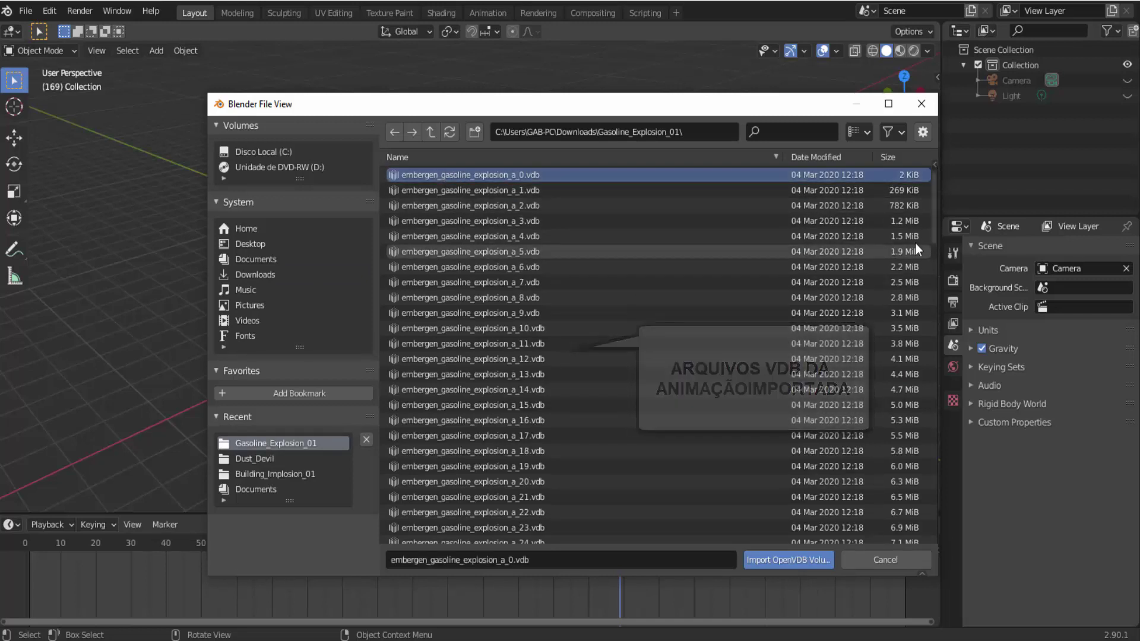
pyautogui.moveTo(938, 202); pyautogui.dragTo(926, 522)
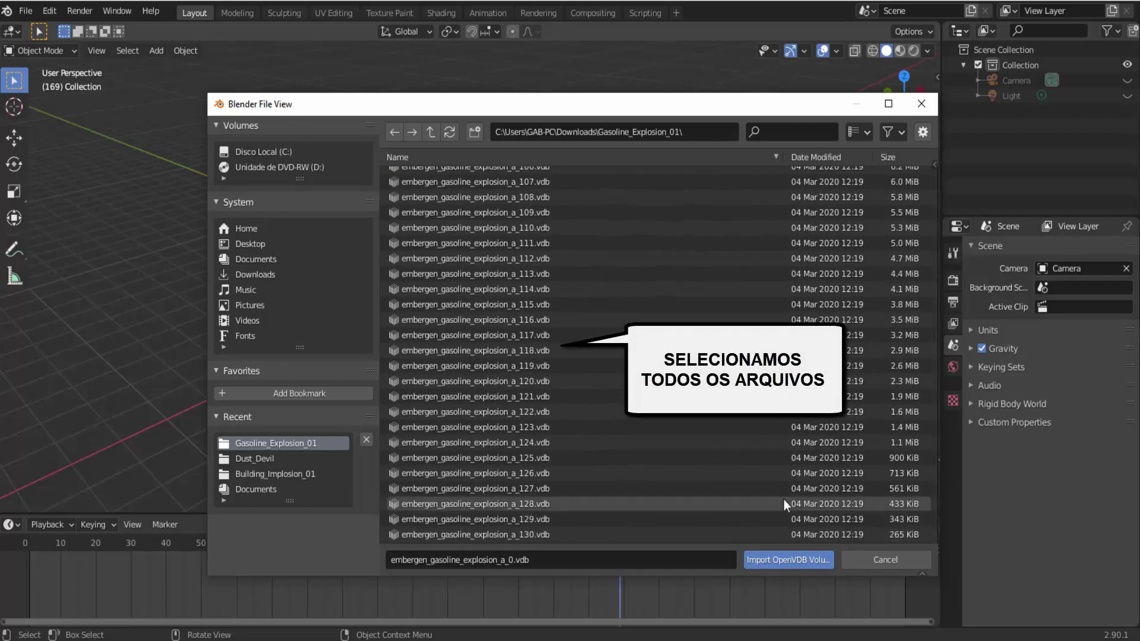
pyautogui.press('a')
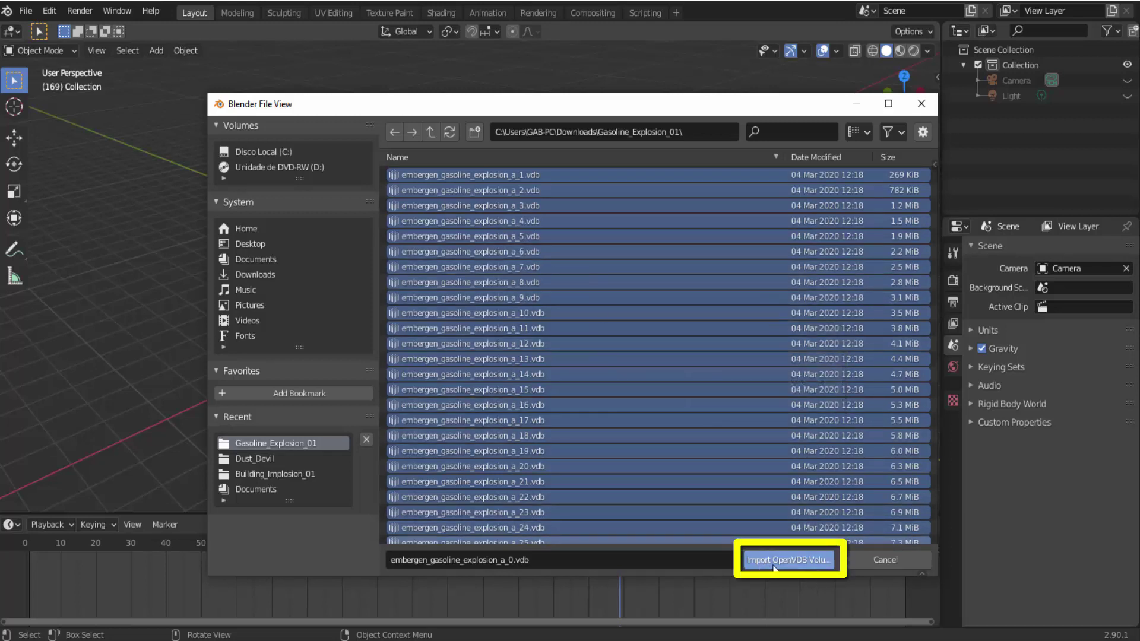
pyautogui.click(796, 564)
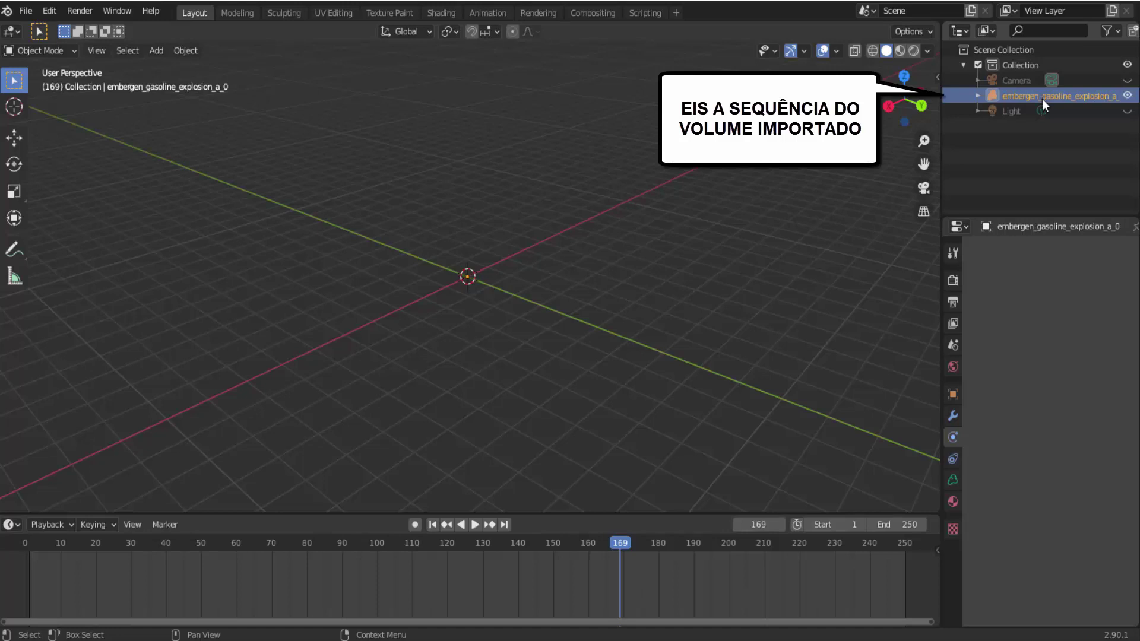
# Show the volume's Object Data settings and play the explosion from frame 1, pausing at frame 46.
pyautogui.click(953, 480)
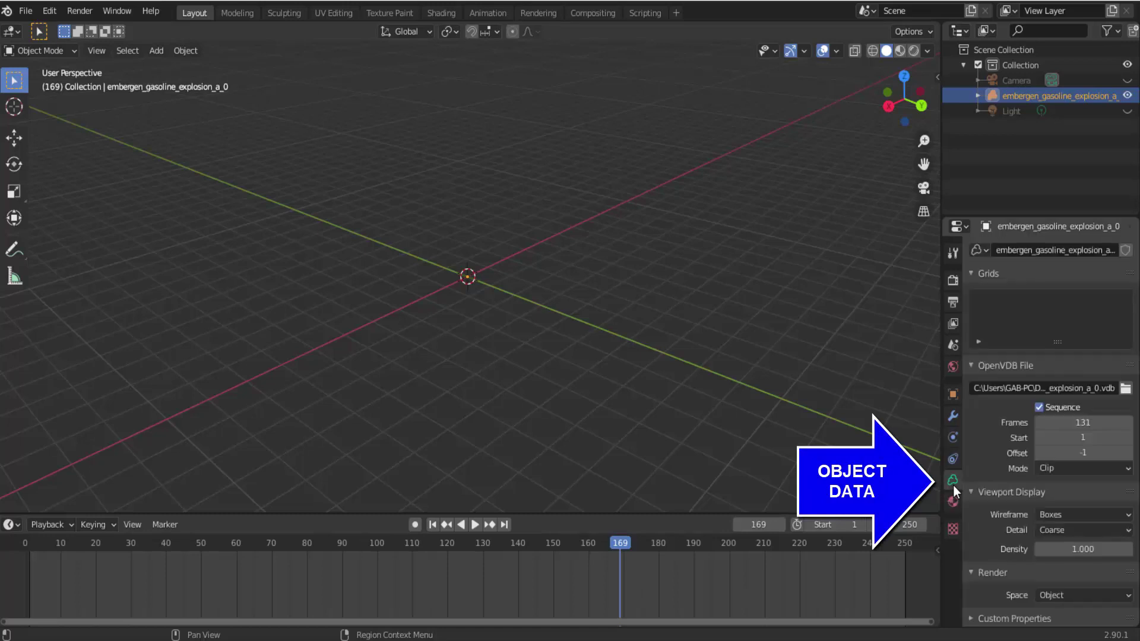
pyautogui.click(435, 524)
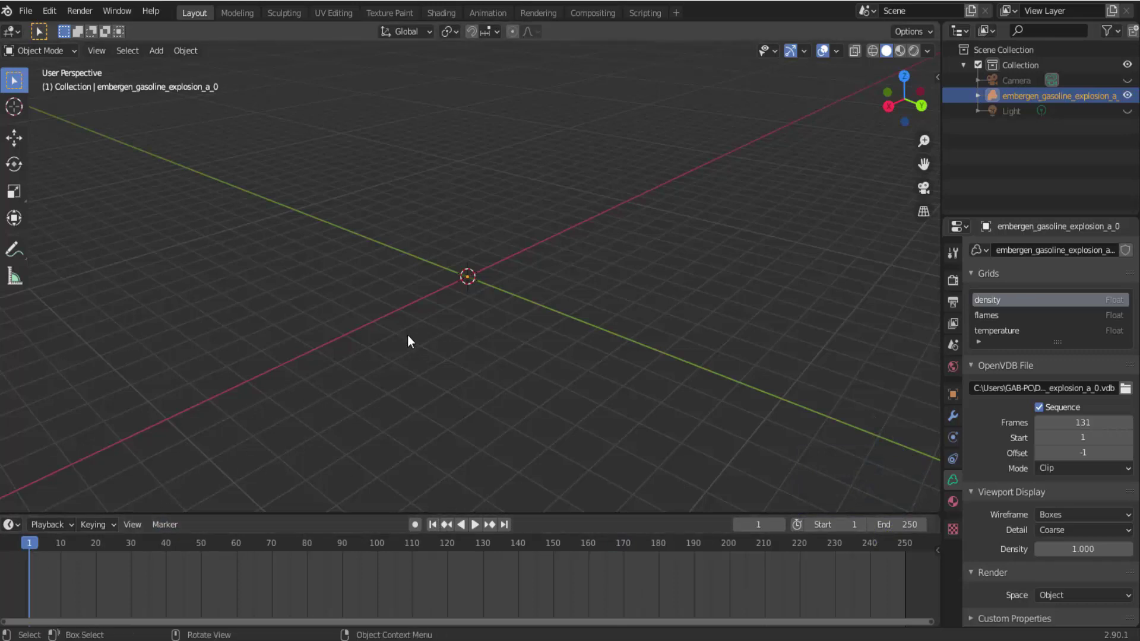
pyautogui.click(472, 529)
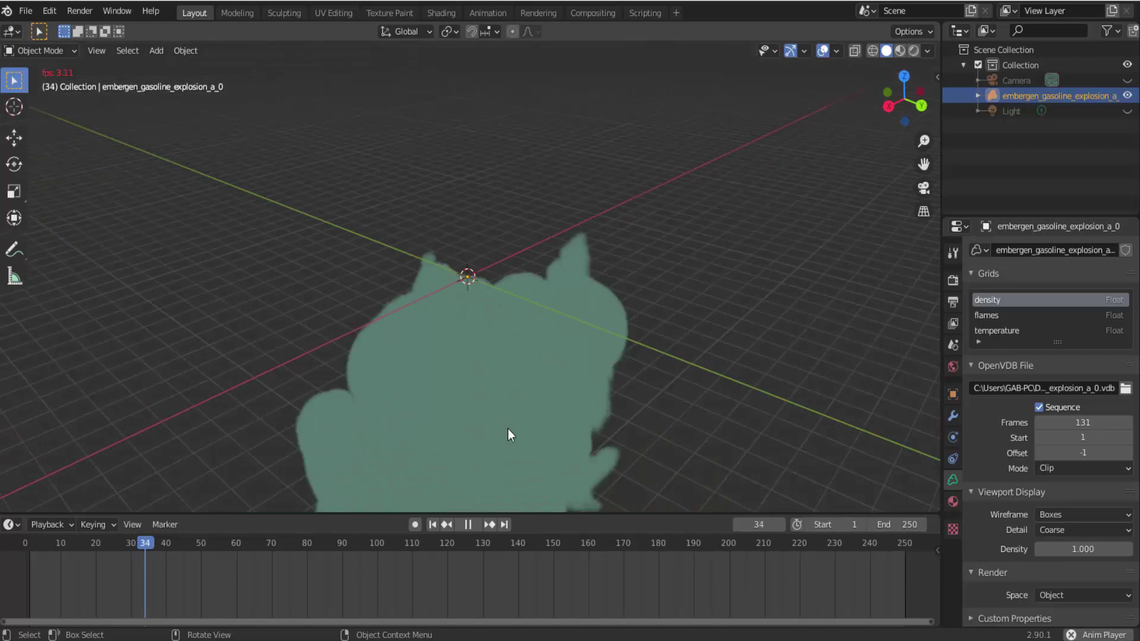
pyautogui.click(467, 525)
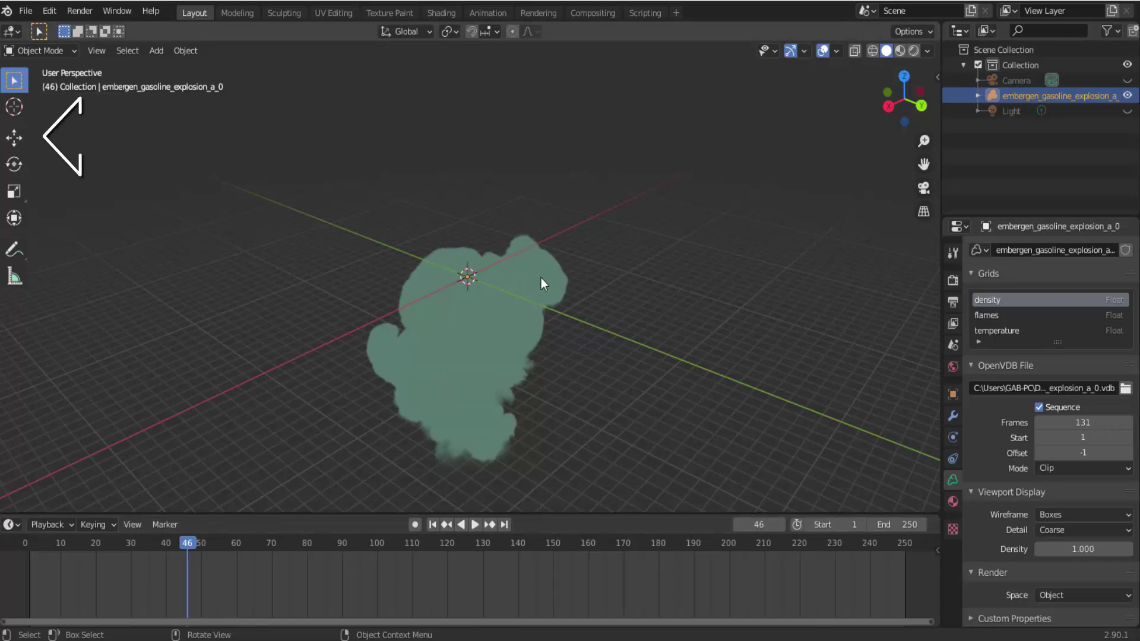
# Raise the explosion volume along Z, replay from frame 1, then lower it until its base meets the origin.
pyautogui.click(17, 142)
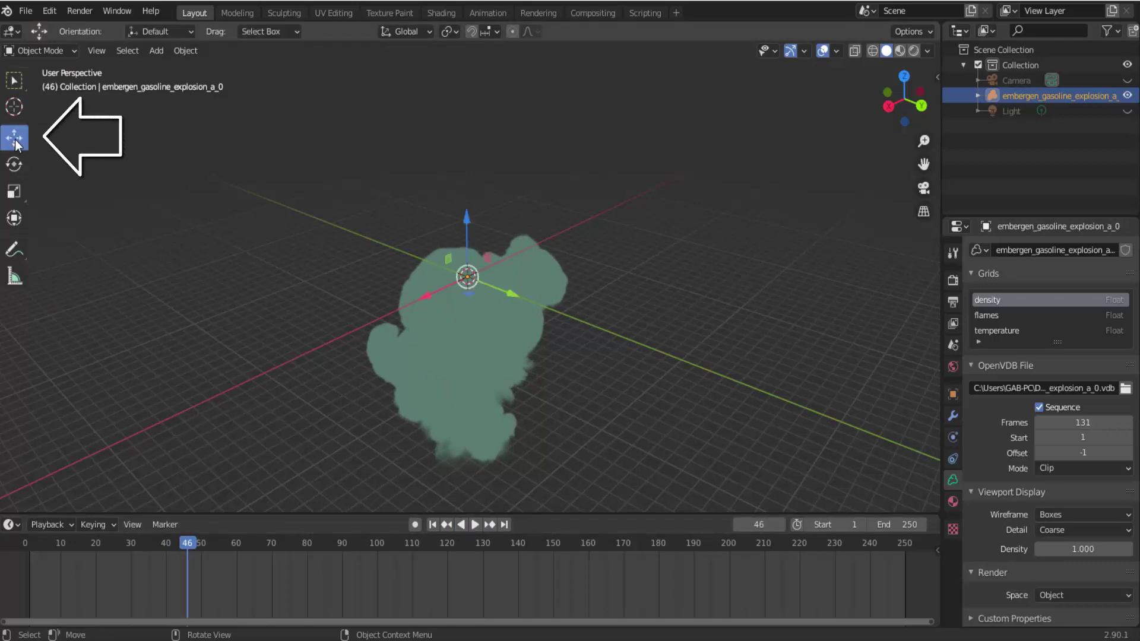
pyautogui.moveTo(467, 211)
pyautogui.mouseDown()
pyautogui.moveTo(470, 186)
pyautogui.moveTo(497, 471)
pyautogui.mouseUp()
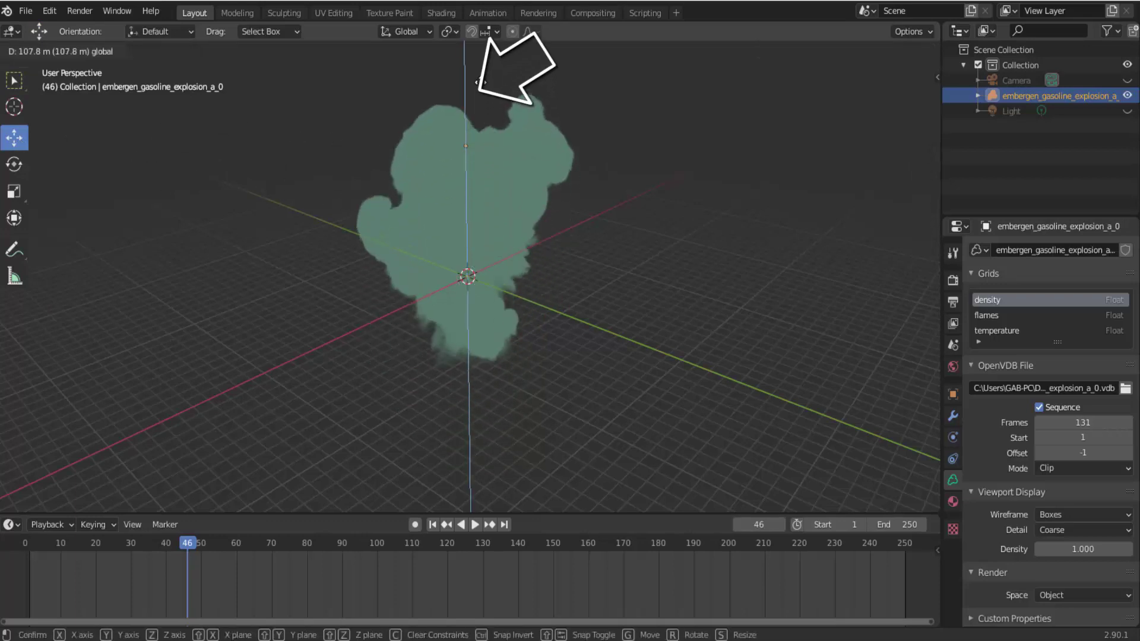
pyautogui.click(497, 471)
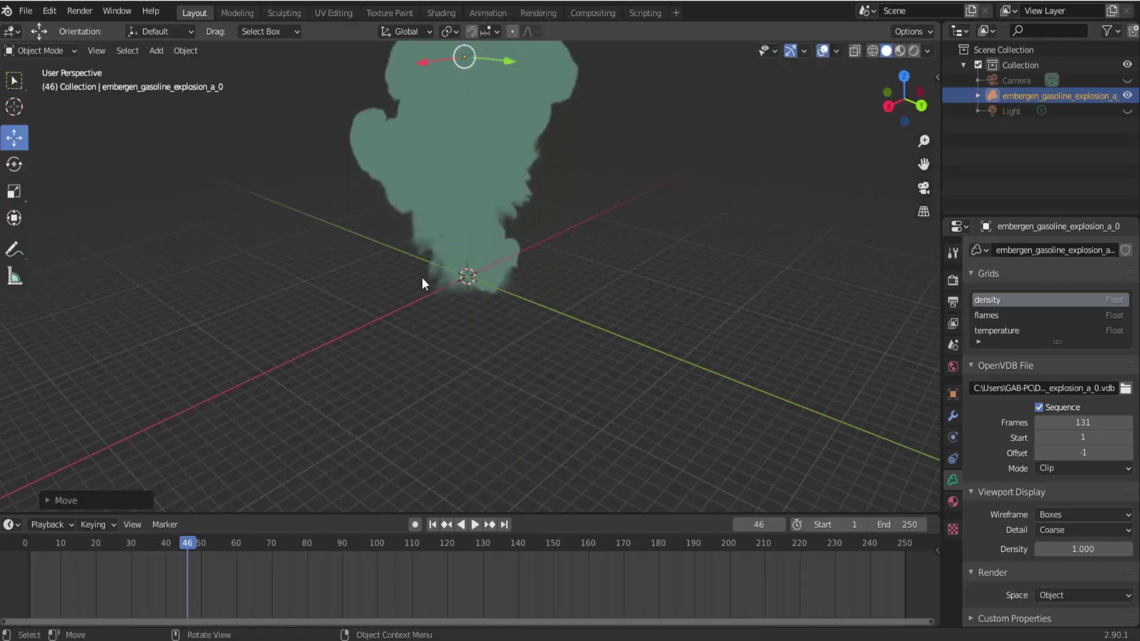
pyautogui.click(433, 525)
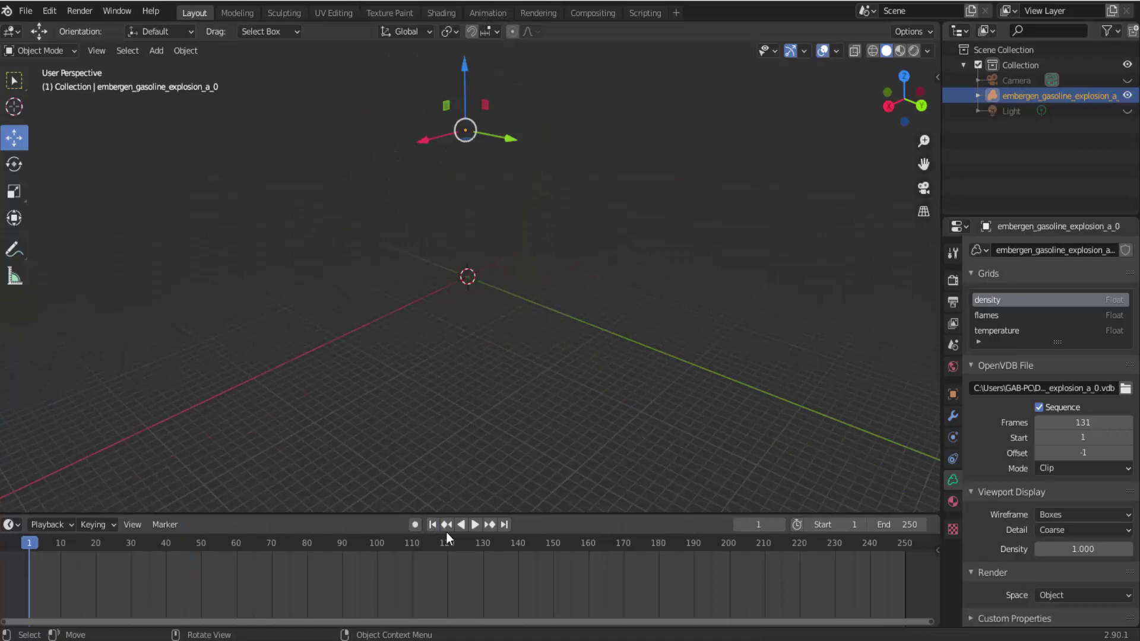
pyautogui.click(475, 525)
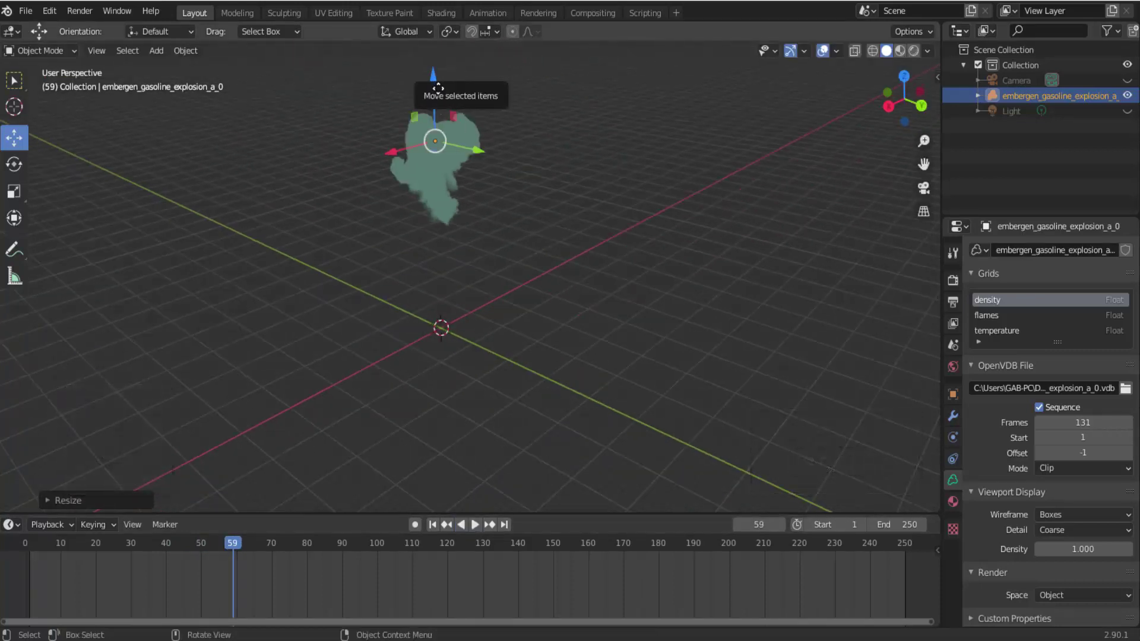
pyautogui.moveTo(435, 97); pyautogui.dragTo(466, 190)
pyautogui.click(466, 191)
pyautogui.moveTo(467, 193); pyautogui.dragTo(601, 209, button='middle')
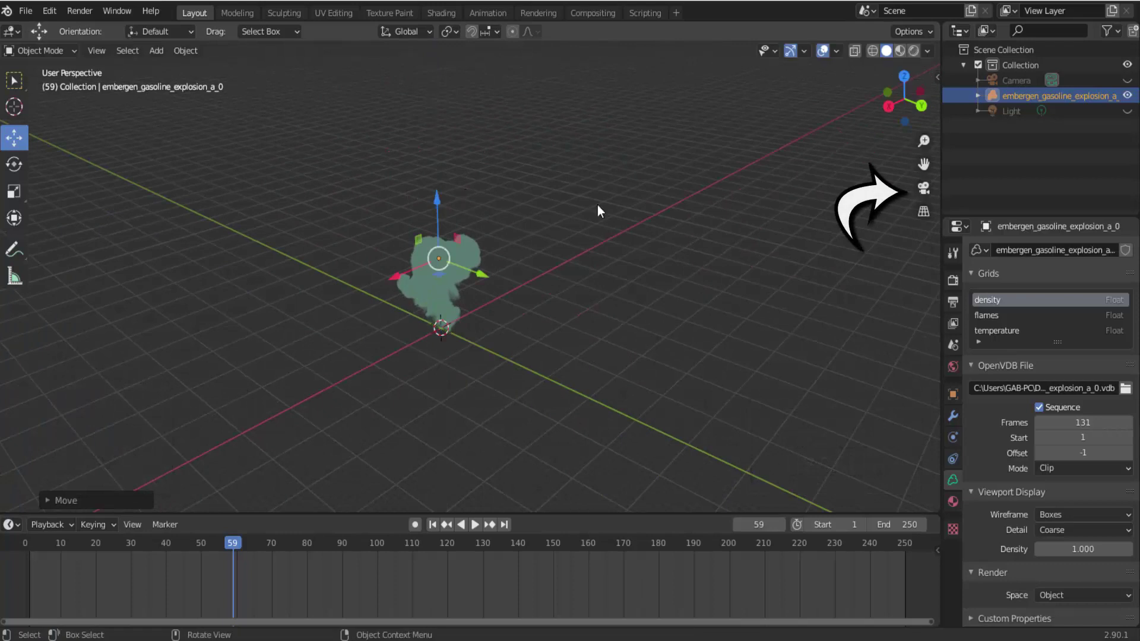
# Look through the scene camera, adjust the angle, and play then pause the explosion animation.
pyautogui.click(923, 187)
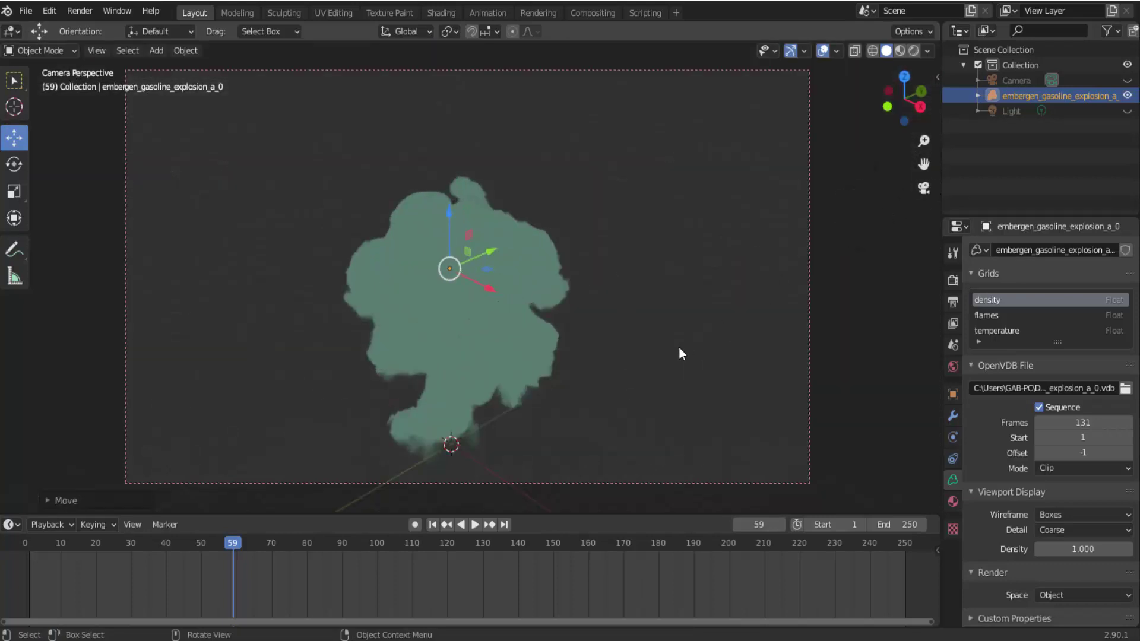
pyautogui.moveTo(679, 348); pyautogui.dragTo(685, 305, button='middle')
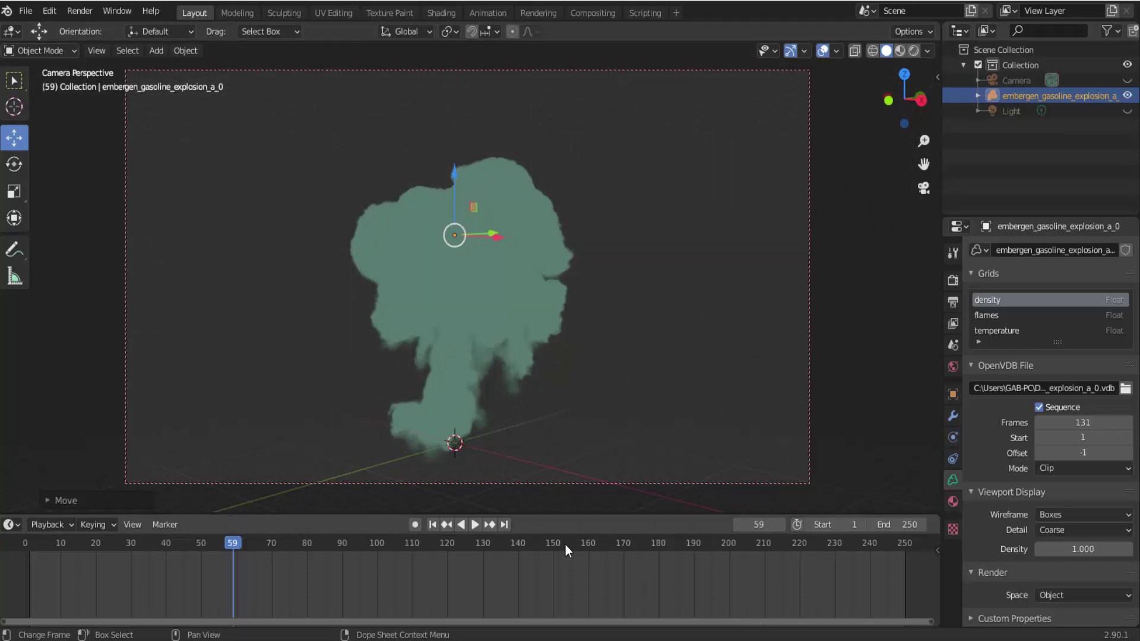
pyautogui.click(476, 525)
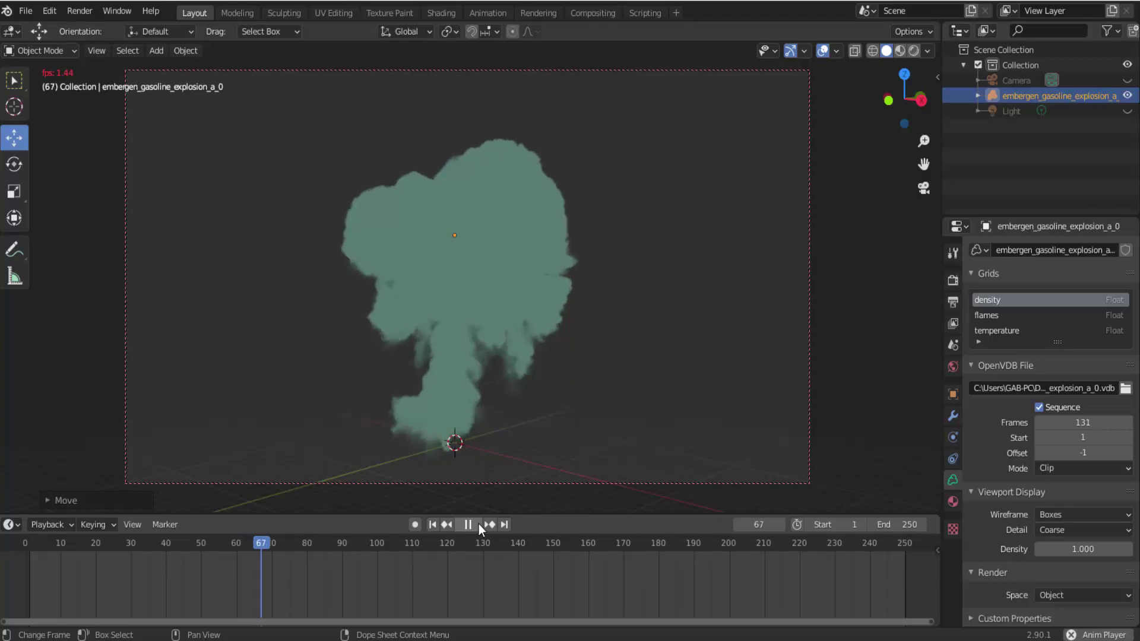
pyautogui.click(479, 523)
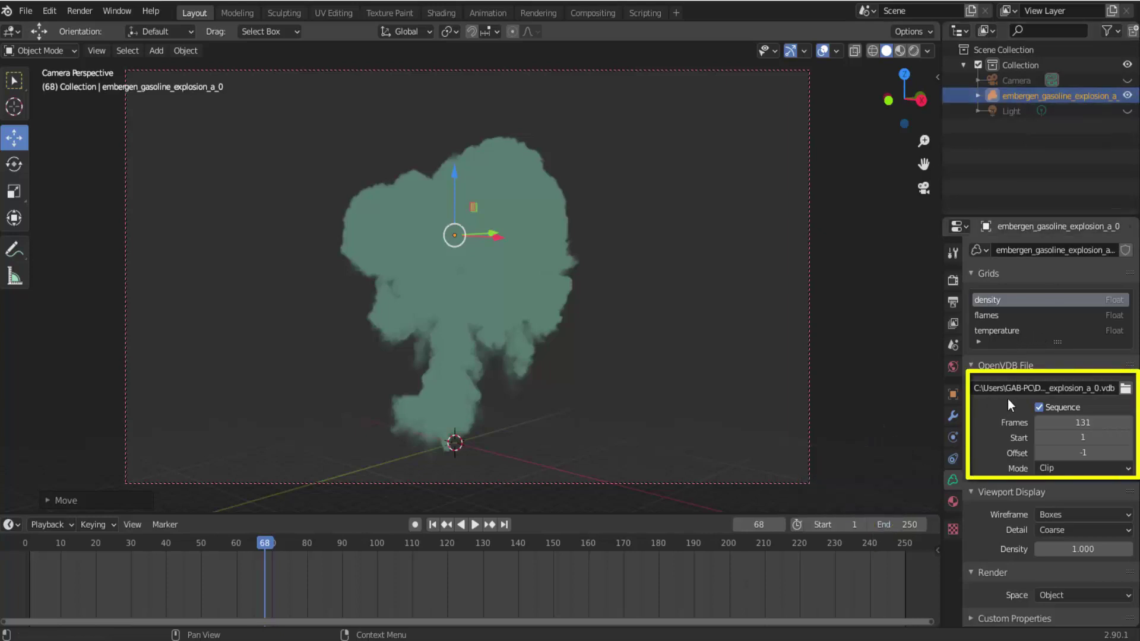
# Turn off the OpenVDB Sequence option and test playback from the start.
pyautogui.click(1041, 408)
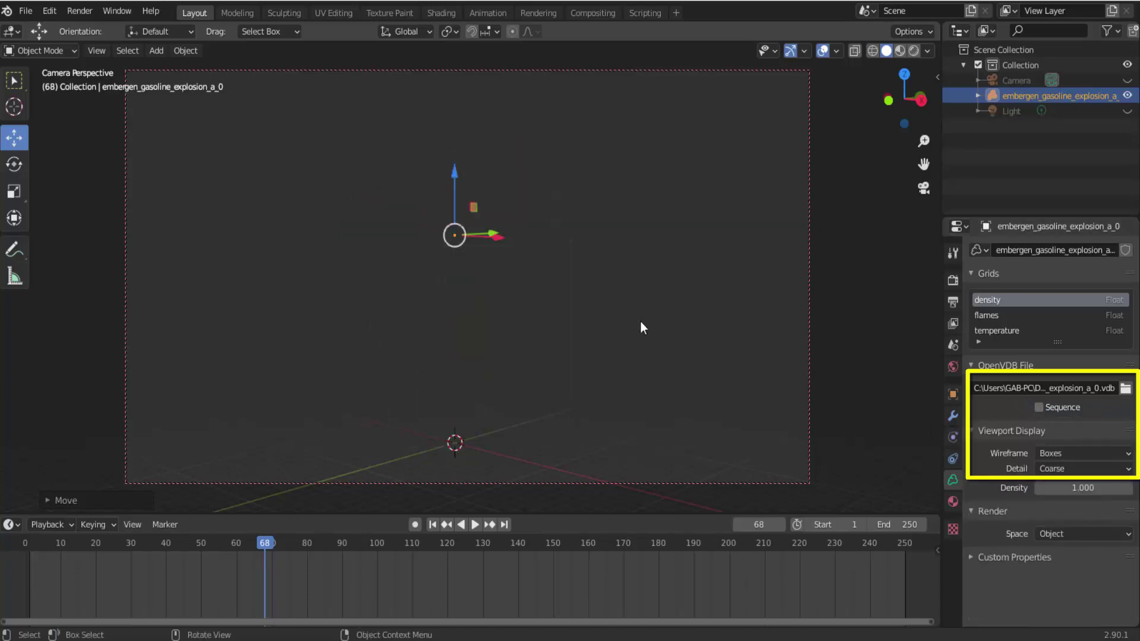
pyautogui.click(475, 526)
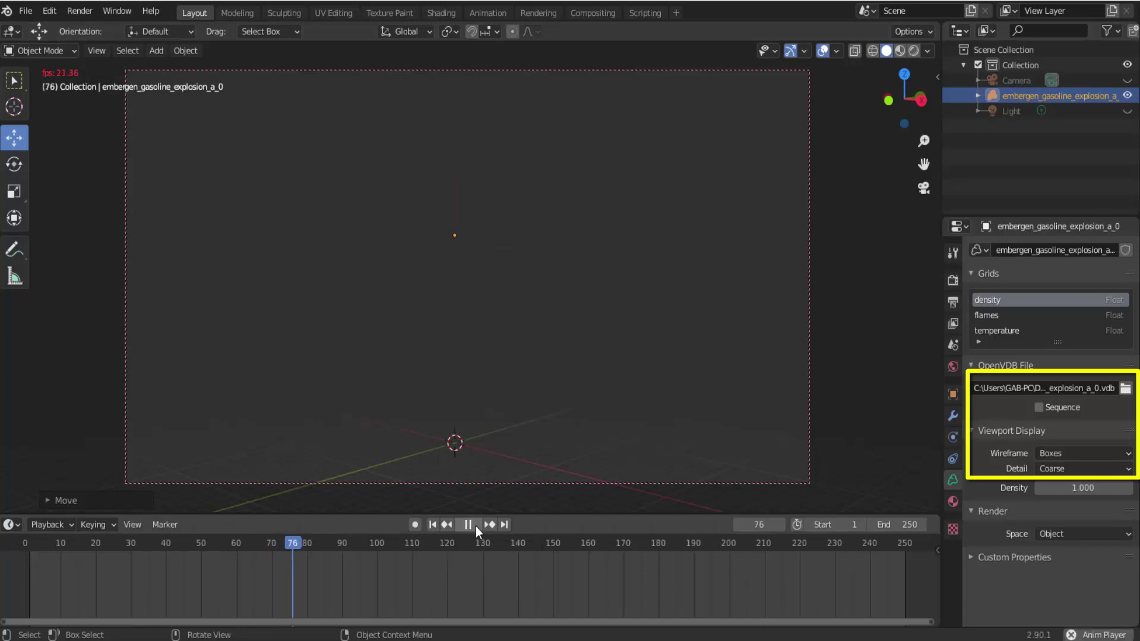
pyautogui.click(434, 525)
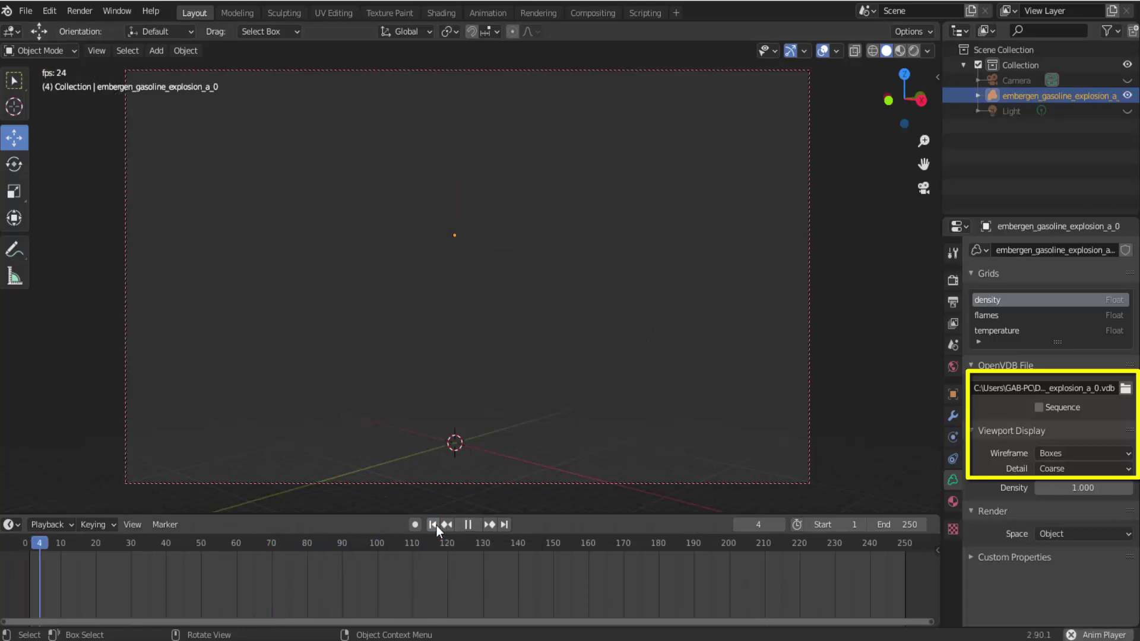
pyautogui.click(470, 524)
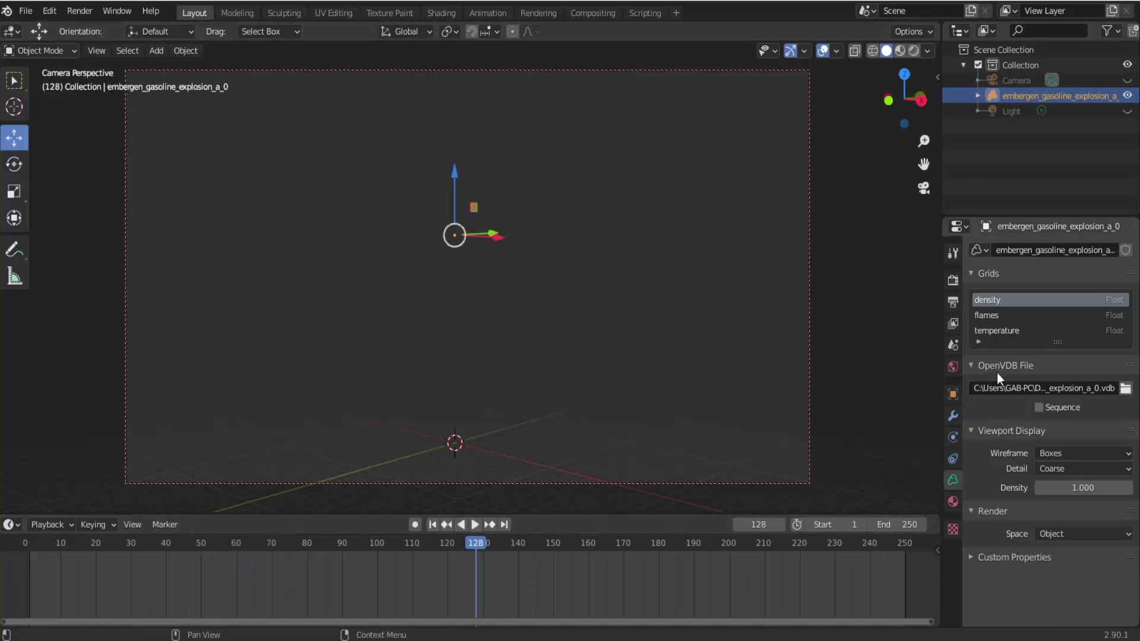
# Re-enable Sequence and replay the explosion from frame 1, pausing at frame 57.
pyautogui.click(1038, 407)
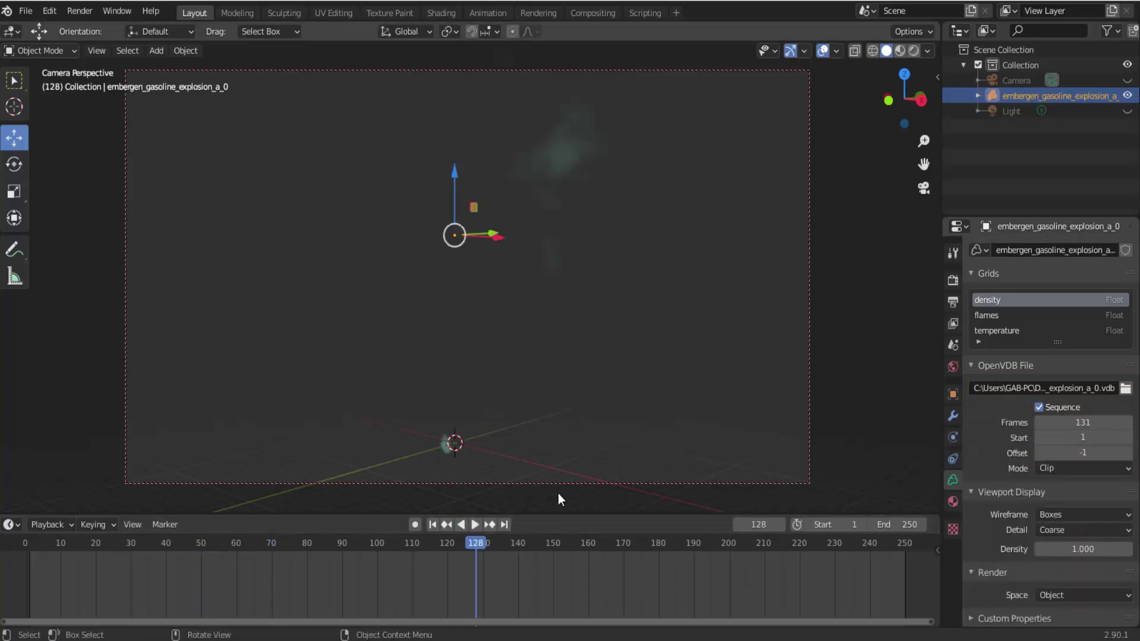
pyautogui.click(440, 526)
pyautogui.click(476, 528)
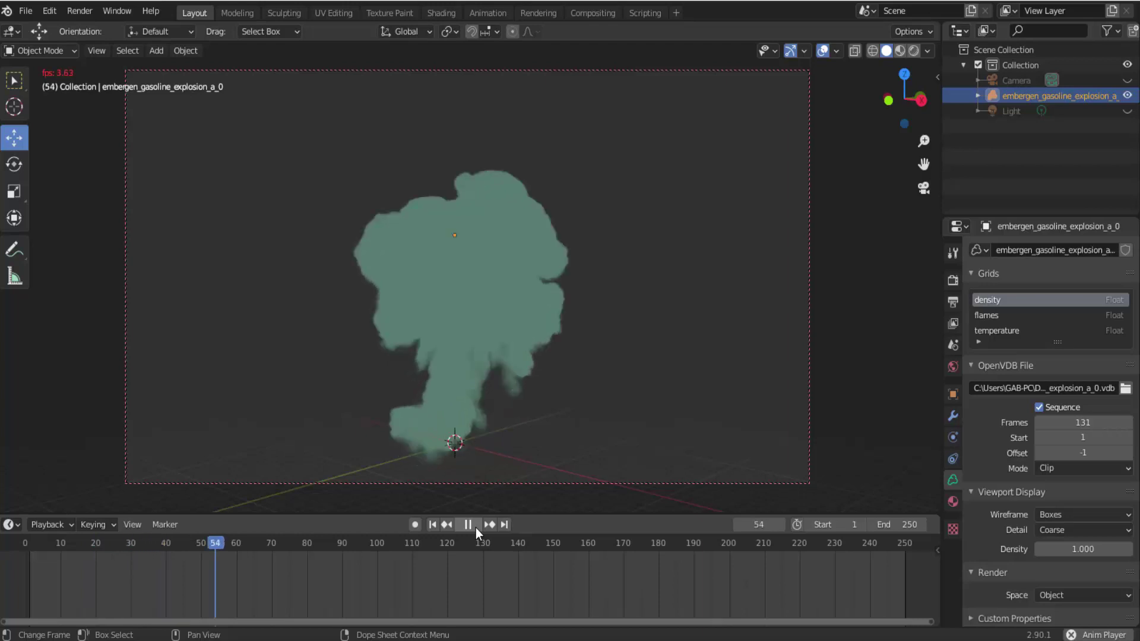
pyautogui.click(476, 529)
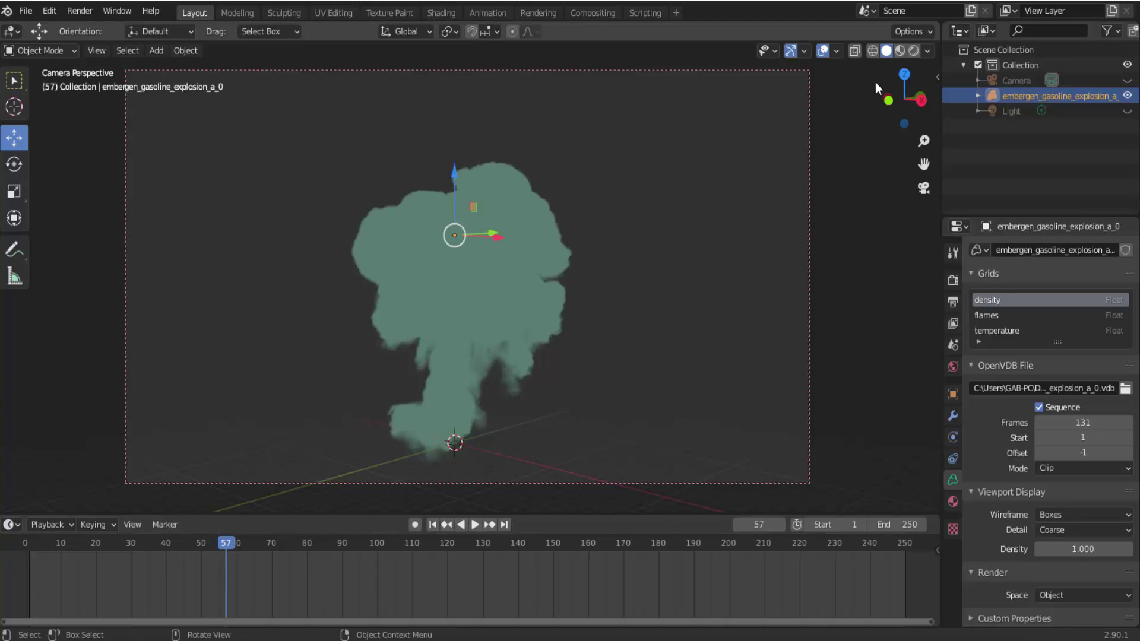
# Switch the viewport to Material Preview shading and make the timeline area much taller.
pyautogui.click(901, 52)
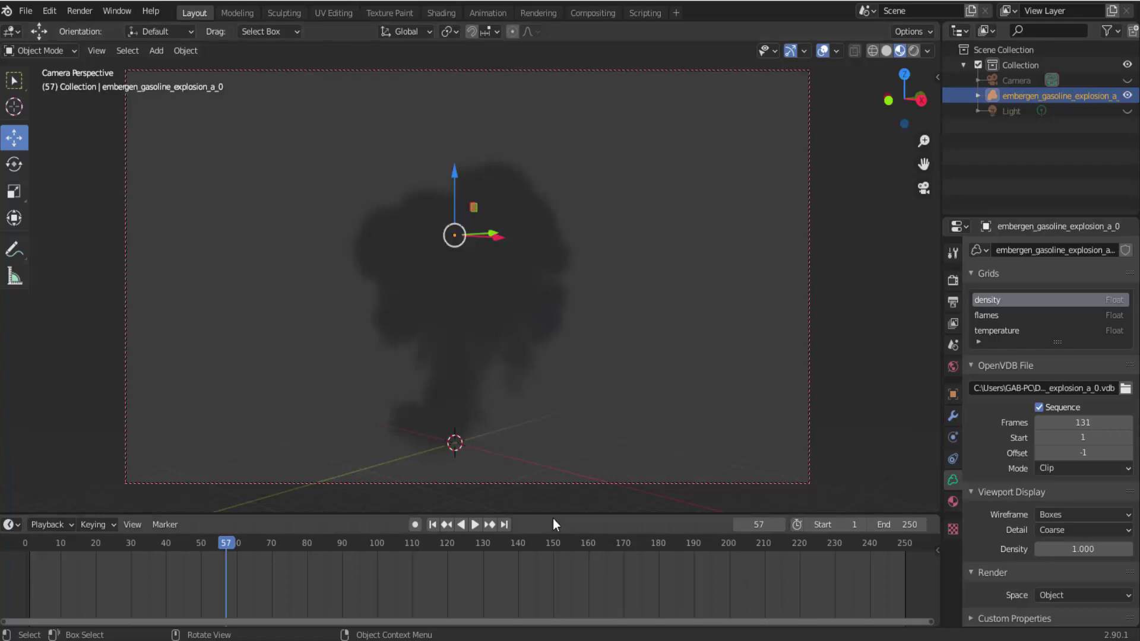
pyautogui.press('b')
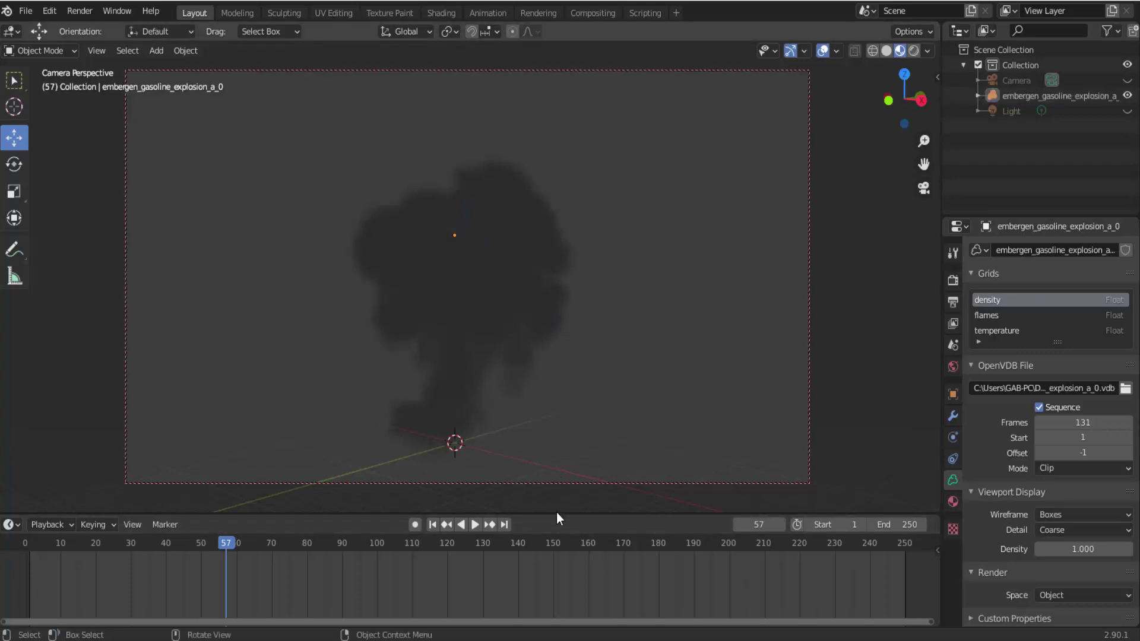
pyautogui.moveTo(555, 511)
pyautogui.mouseDown()
pyautogui.moveTo(606, 272)
pyautogui.moveTo(605, 285)
pyautogui.mouseUp()
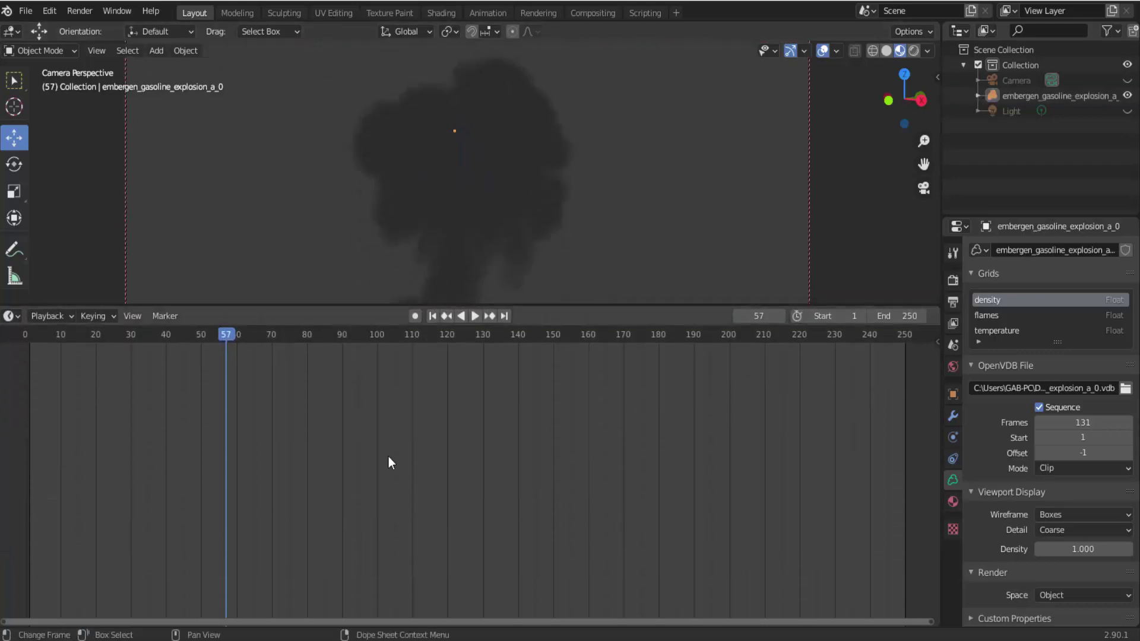
# Change the enlarged bottom area's editor type to Shader Editor.
pyautogui.click(20, 315)
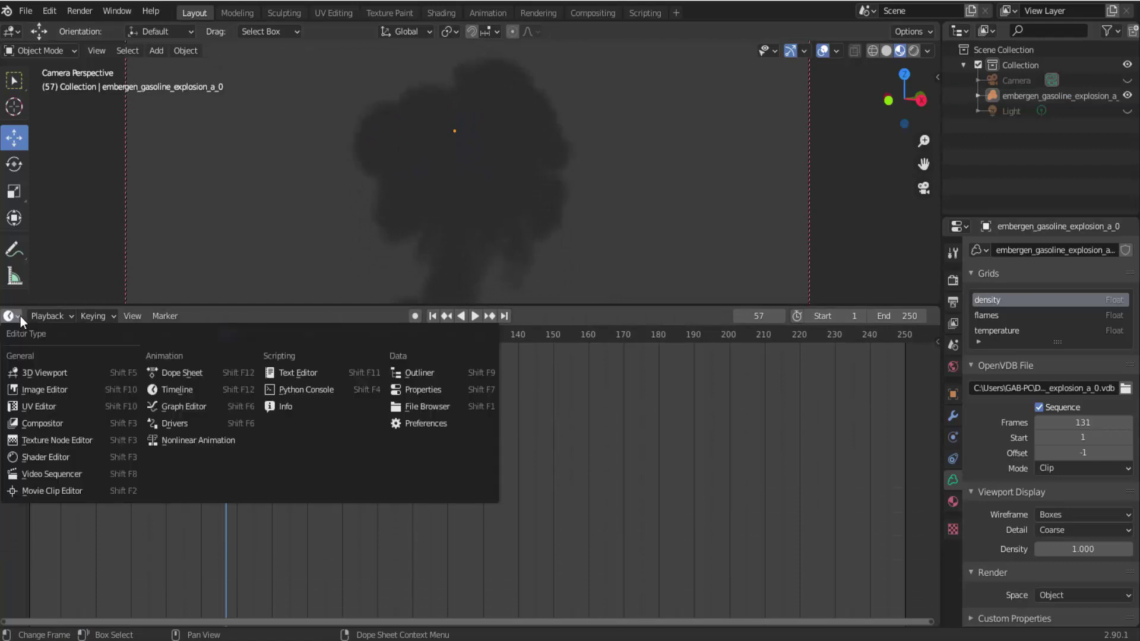
pyautogui.click(50, 450)
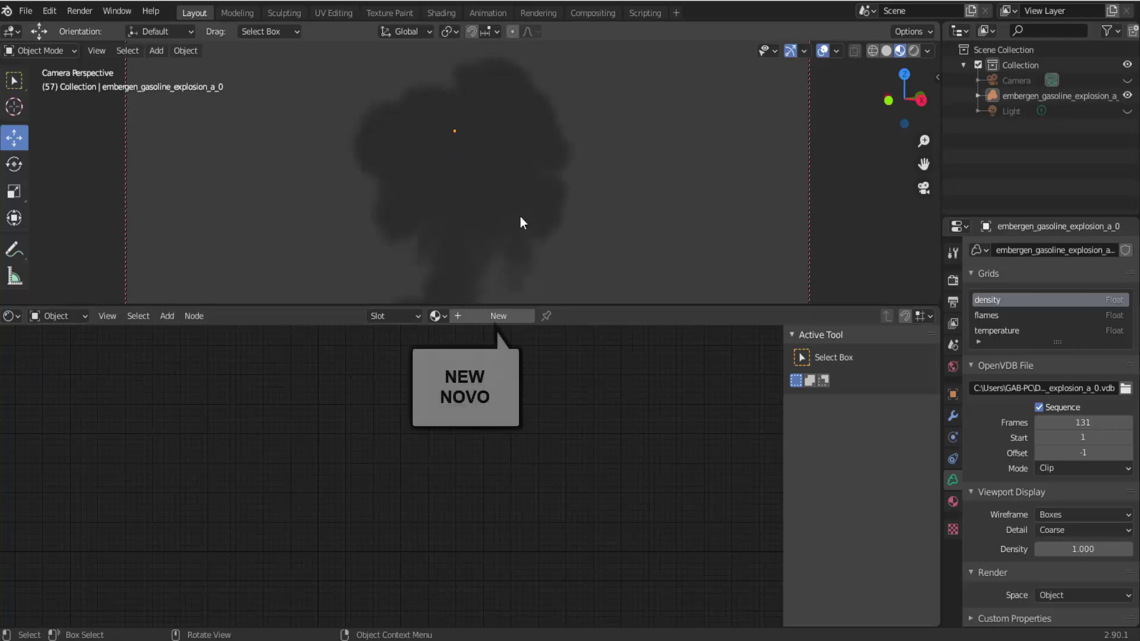
# Create Material.001 and zoom in on its Principled Volume and Material Output nodes.
pyautogui.click(504, 316)
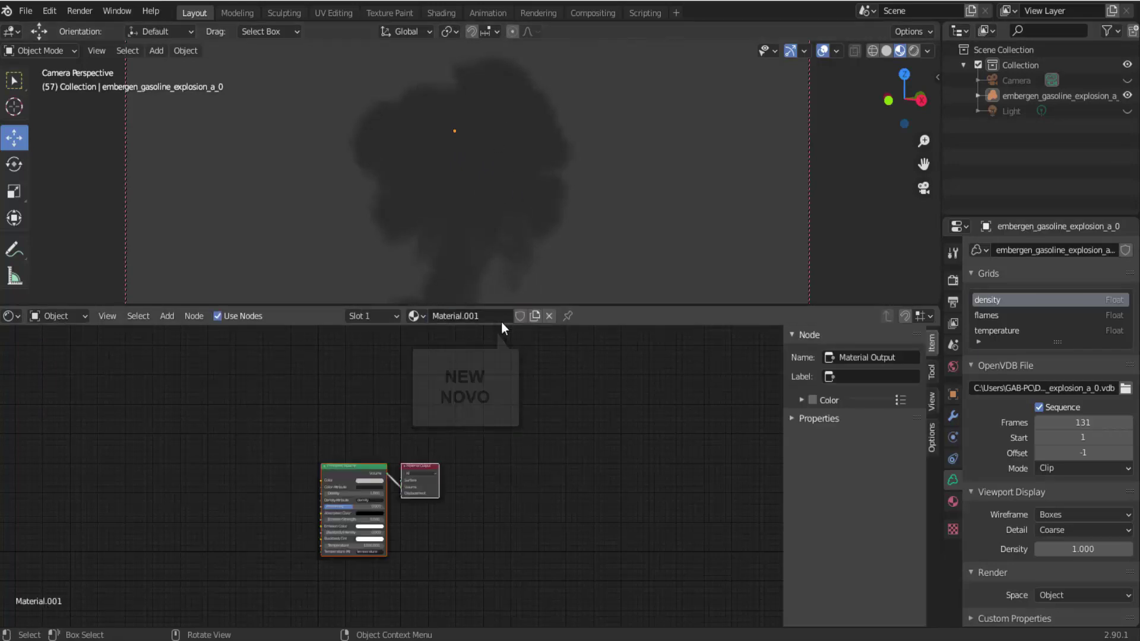
pyautogui.scroll(2, 469, 495)
pyautogui.scroll(2, 469, 495)
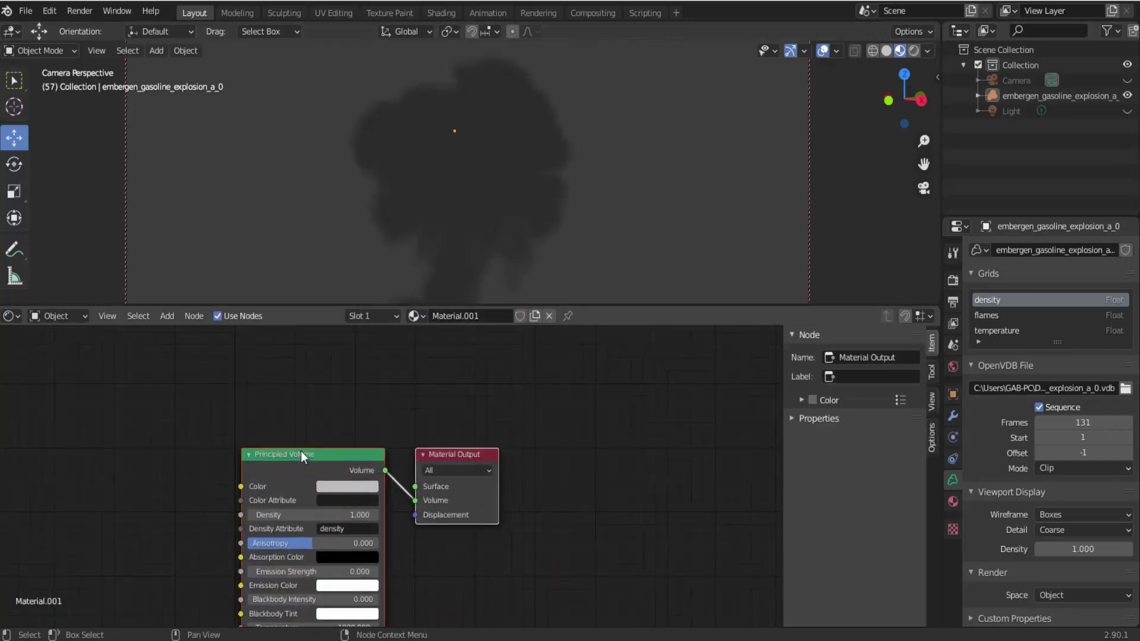
pyautogui.moveTo(301, 454); pyautogui.dragTo(392, 388)
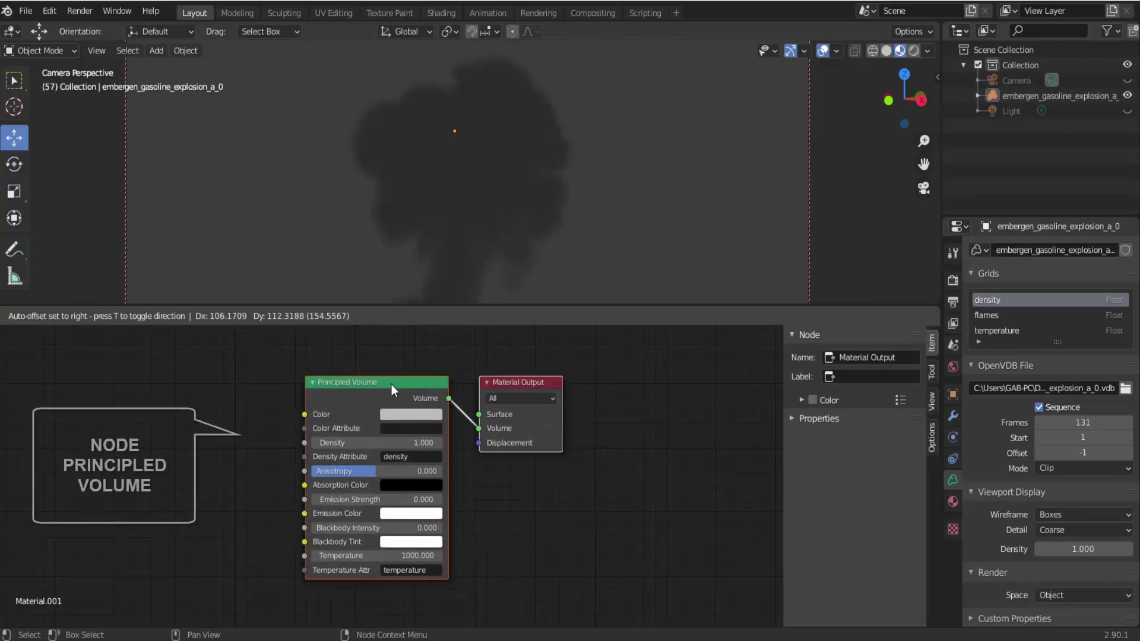
pyautogui.scroll(1, 550, 500)
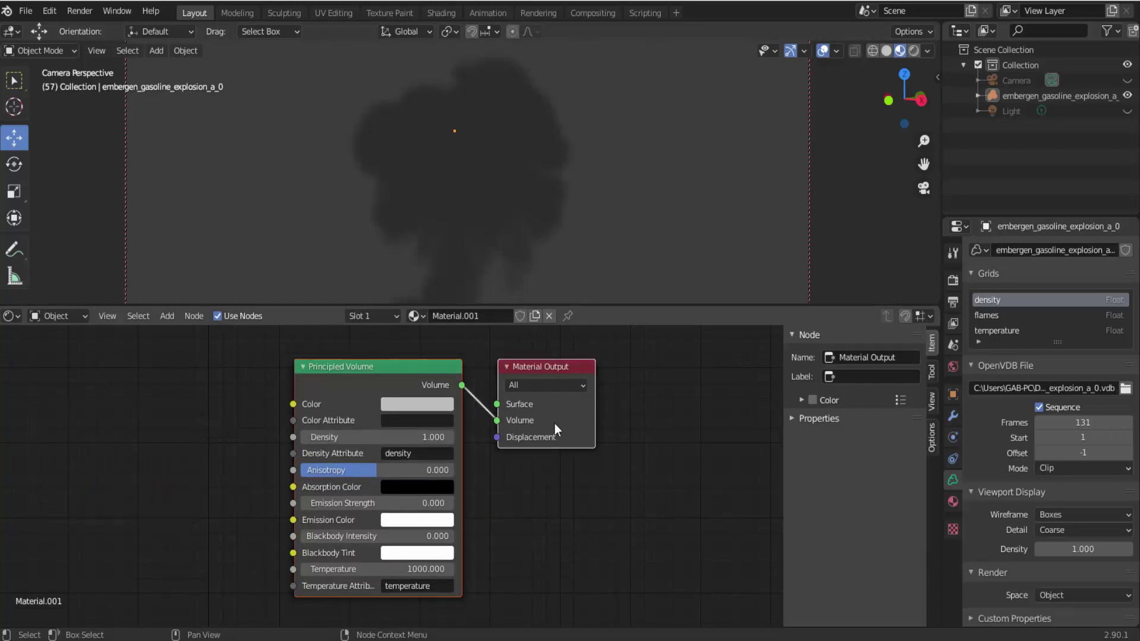
# Expand the material's volume settings and set Blackbody Intensity to 20.
pyautogui.click(952, 502)
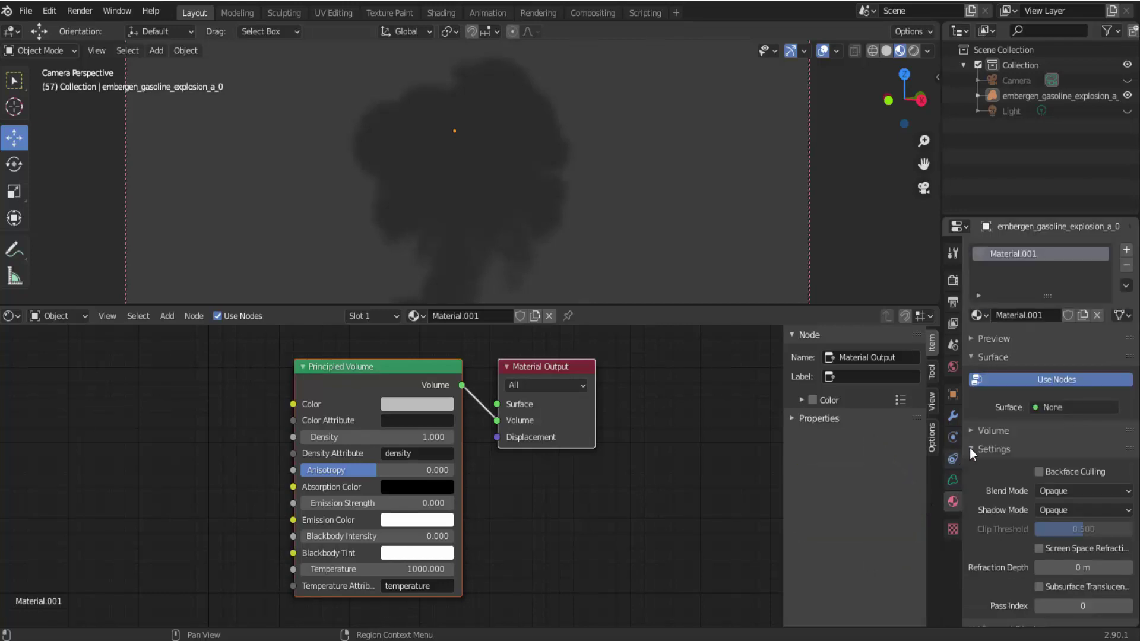
pyautogui.click(972, 430)
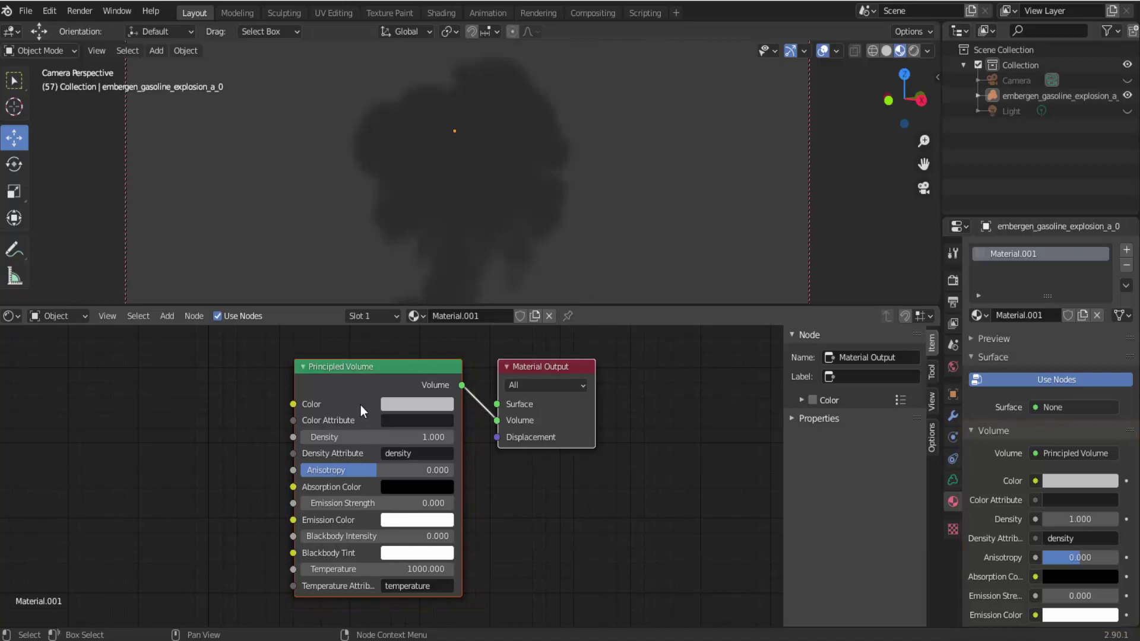
pyautogui.click(368, 536)
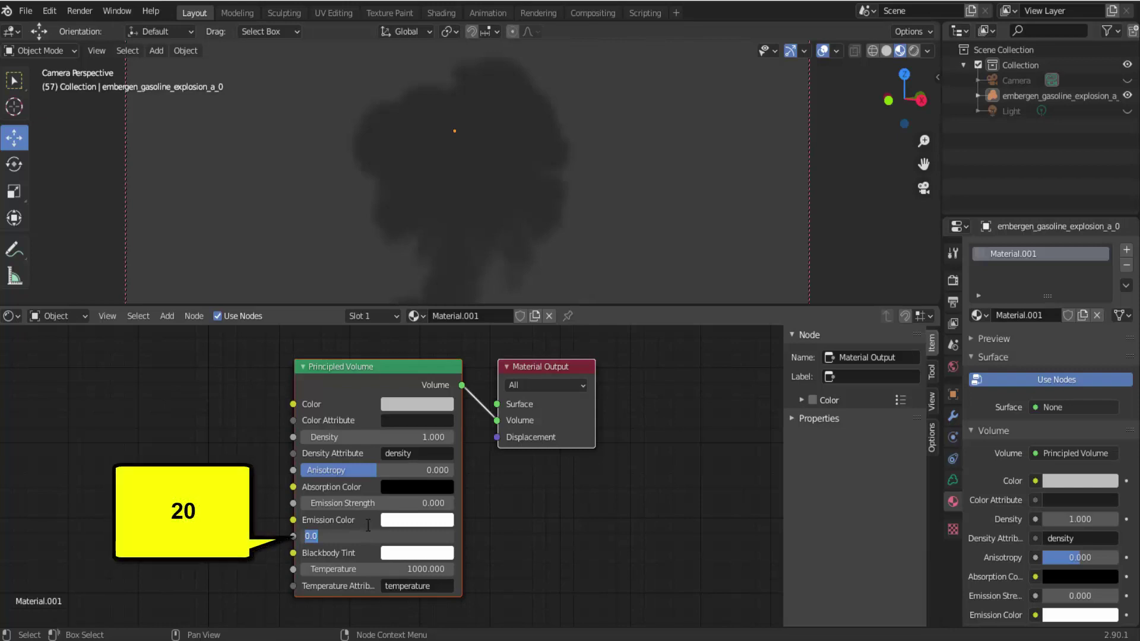
pyautogui.write('20')
pyautogui.press('Return')
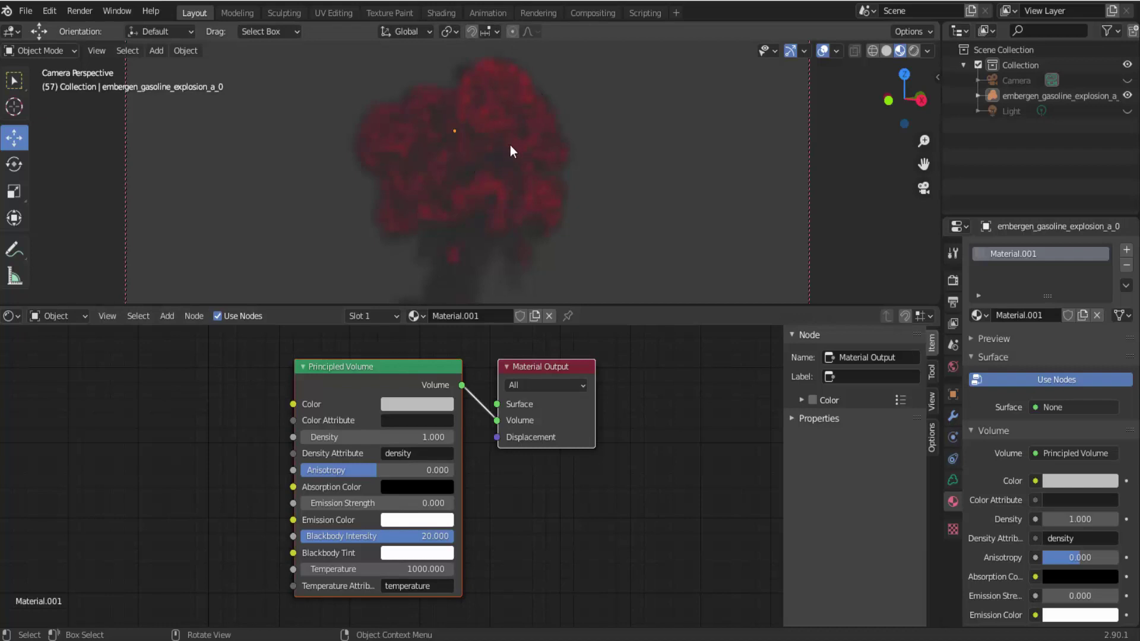
# Set the Principled Volume Density to 0.3.
pyautogui.click(387, 438)
pyautogui.write('1.0')
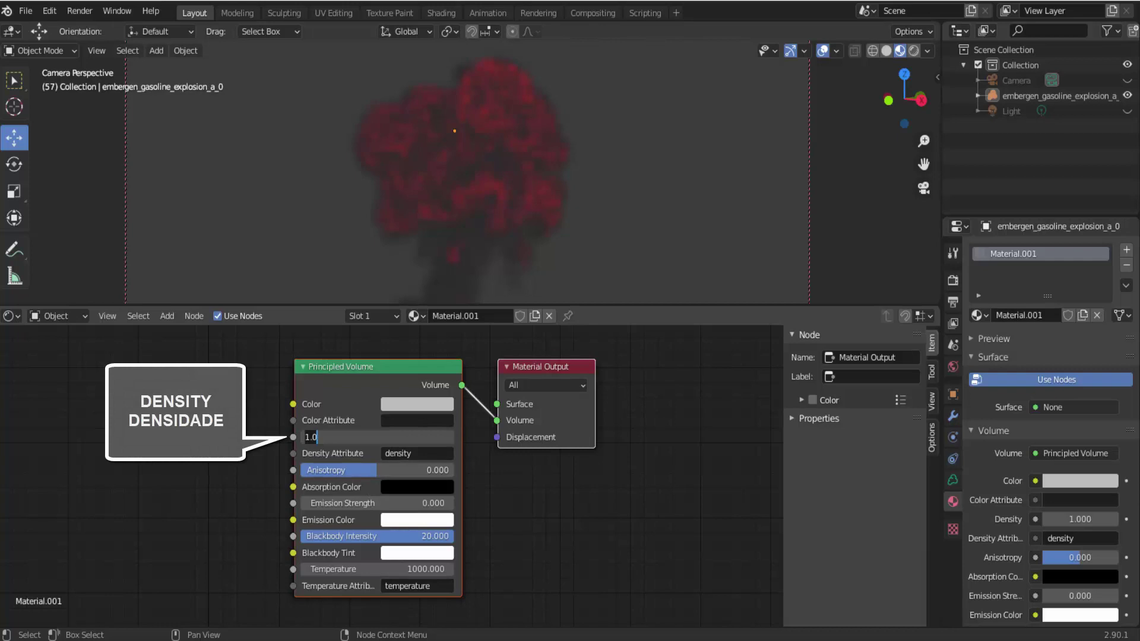
pyautogui.press('BackSpace')
pyautogui.press('BackSpace')
pyautogui.write('0')
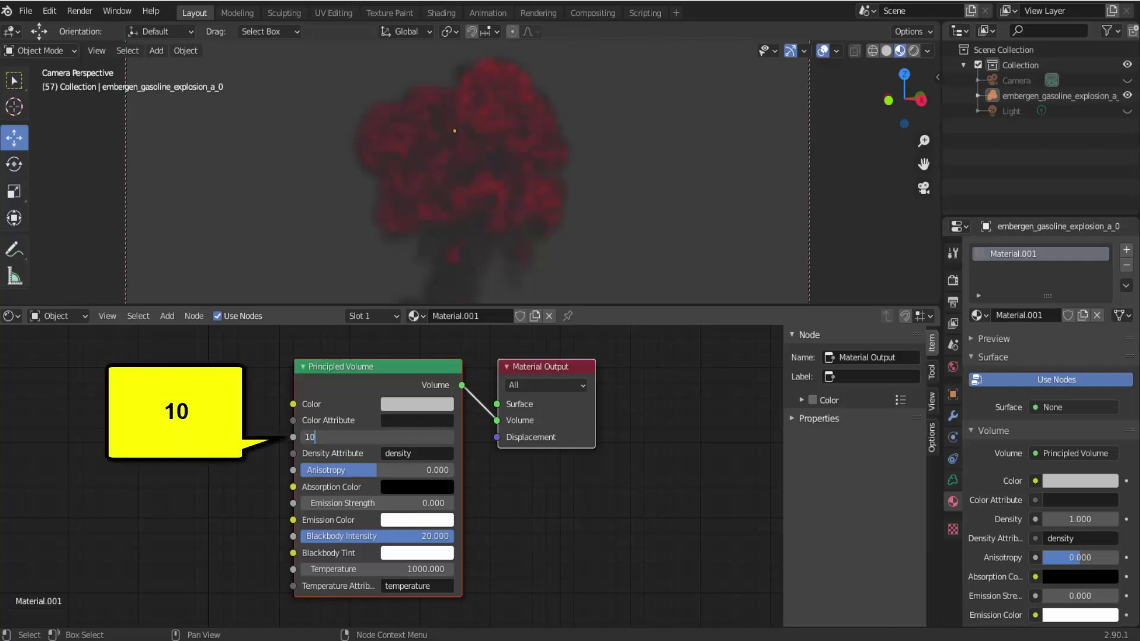
pyautogui.press('Return')
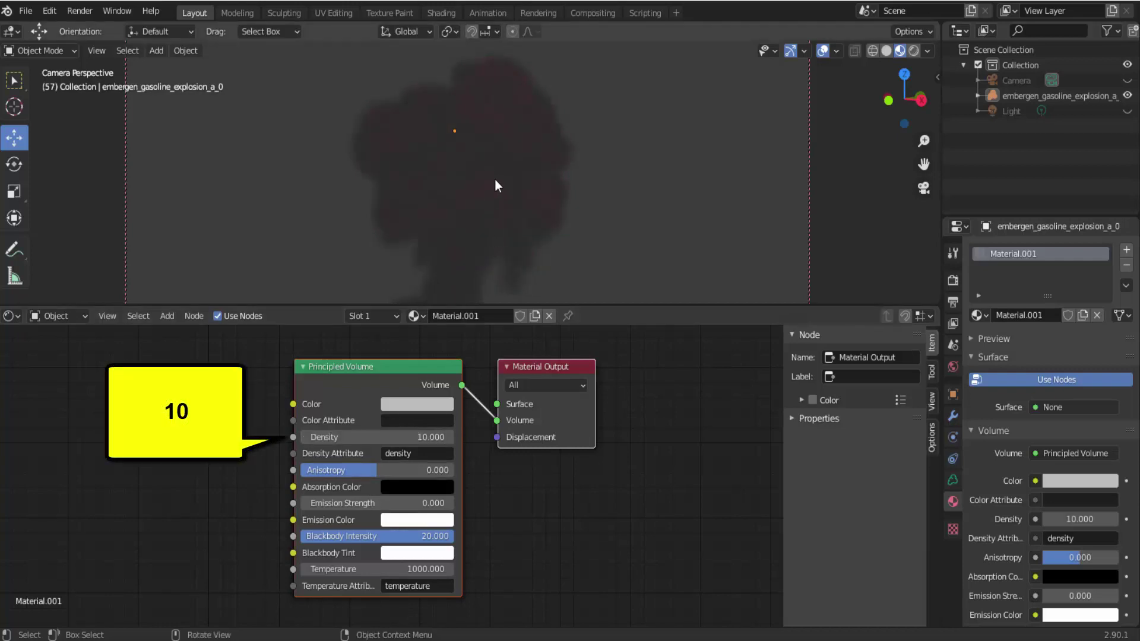
pyautogui.click(392, 437)
pyautogui.write('10.0')
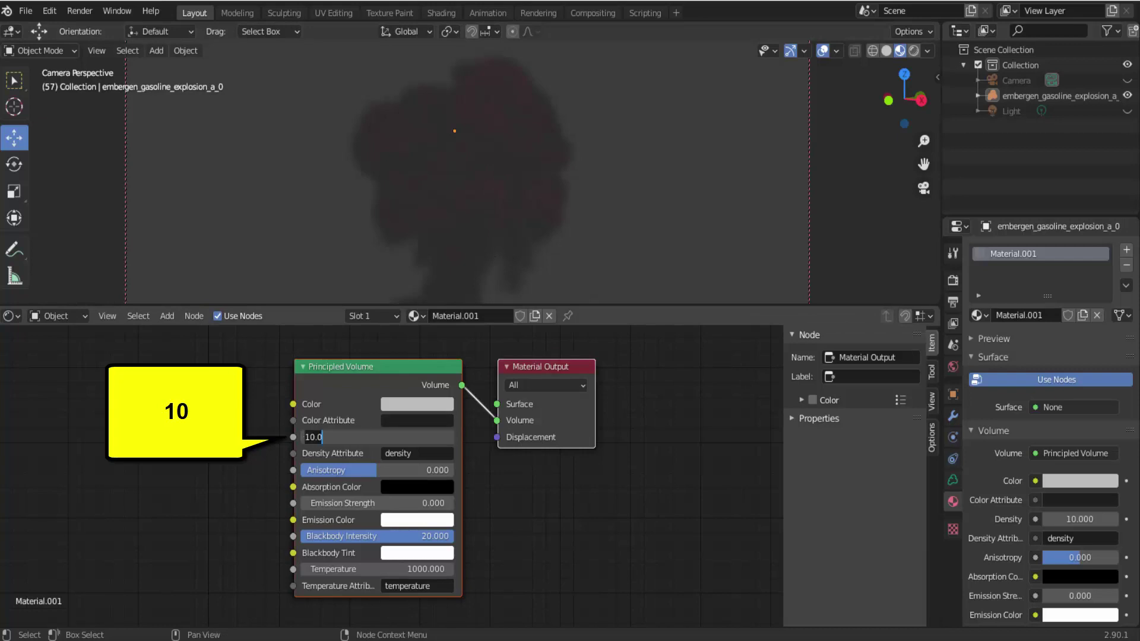
pyautogui.press('BackSpace')
pyautogui.press('BackSpace')
pyautogui.press('BackSpace')
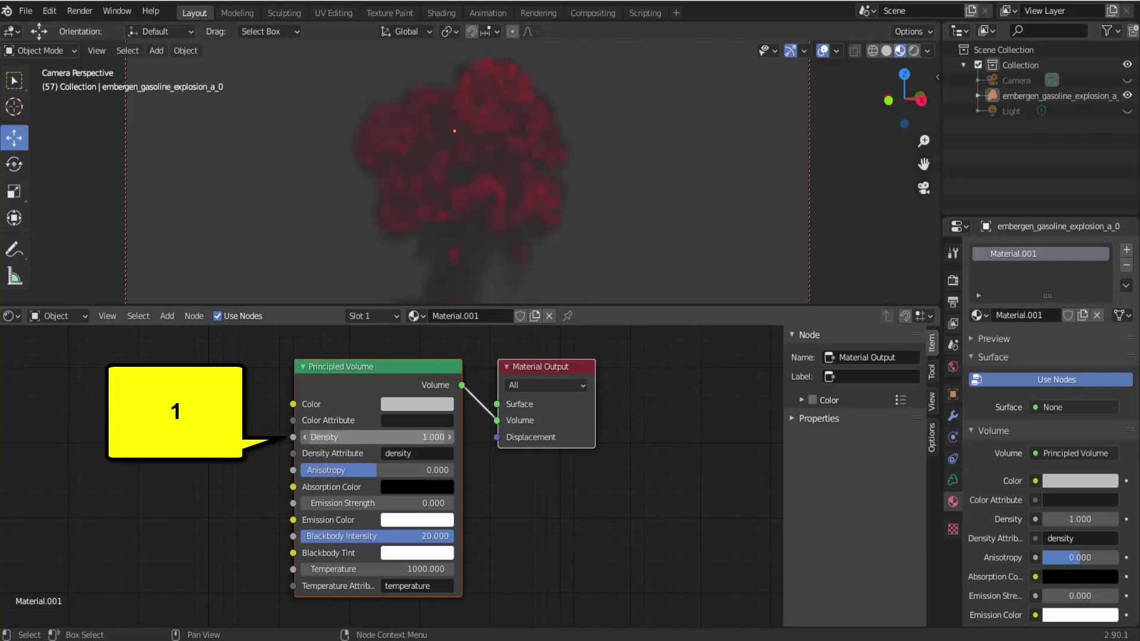
pyautogui.doubleClick(377, 437)
pyautogui.press('BackSpace')
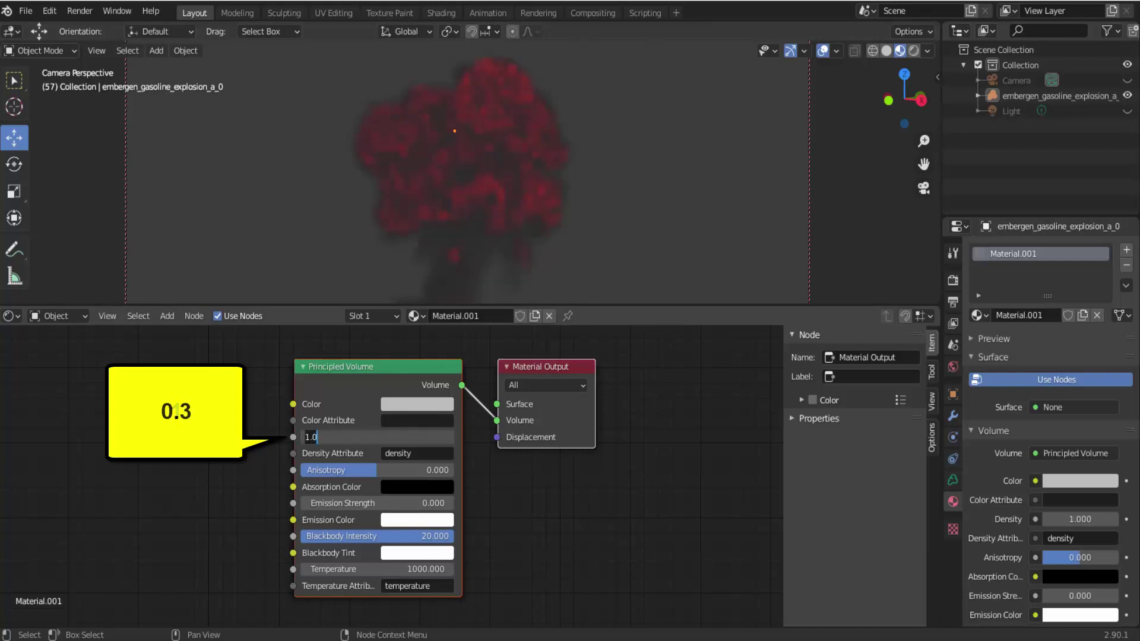
pyautogui.write('.3')
pyautogui.write('0.300')
pyautogui.press('Return')
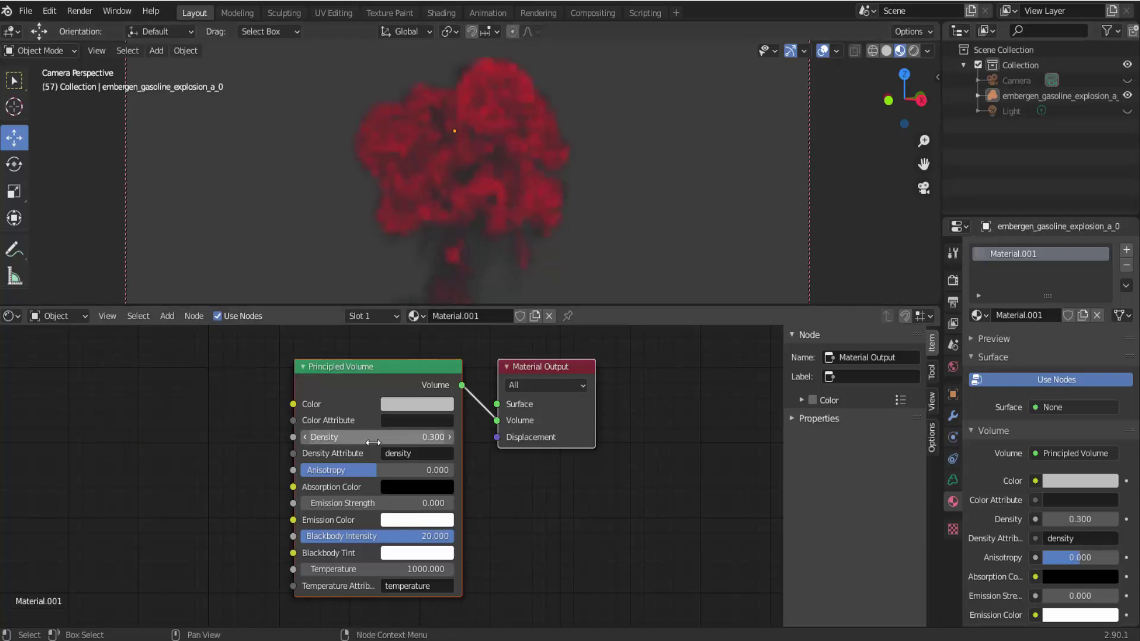
# Set the Principled Volume Temperature to 4000.
pyautogui.click(365, 572)
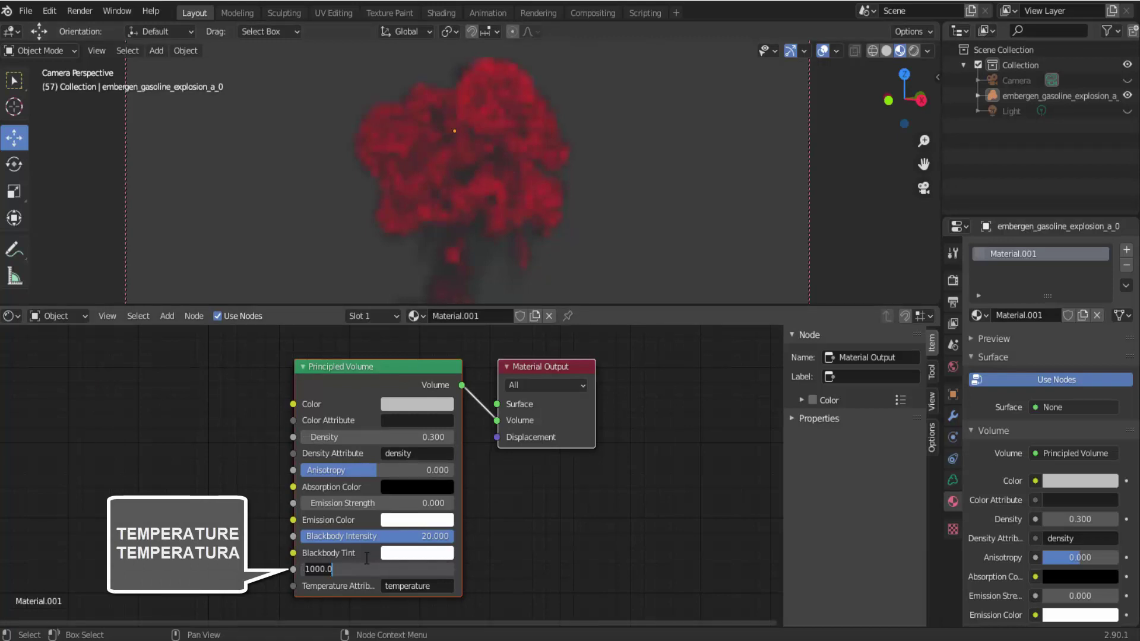
pyautogui.write('4000')
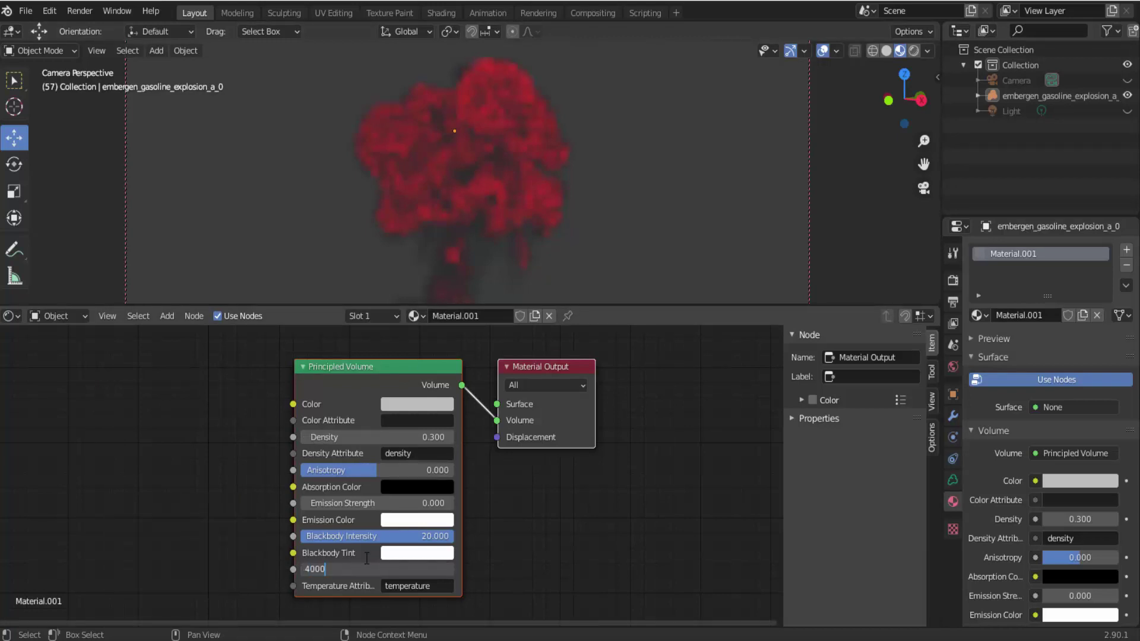
pyautogui.press('Return')
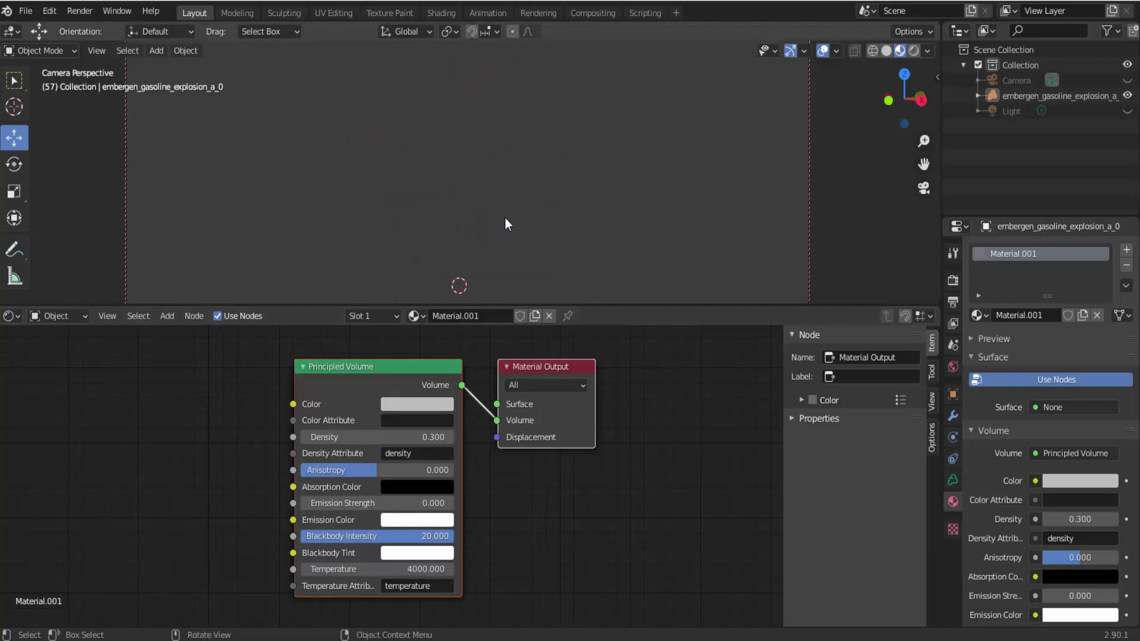
# Shrink the node area, turn it back into a Timeline, and preview the explosion playback.
pyautogui.moveTo(901, 307)
pyautogui.mouseDown()
pyautogui.moveTo(902, 367)
pyautogui.moveTo(35, 557)
pyautogui.mouseUp()
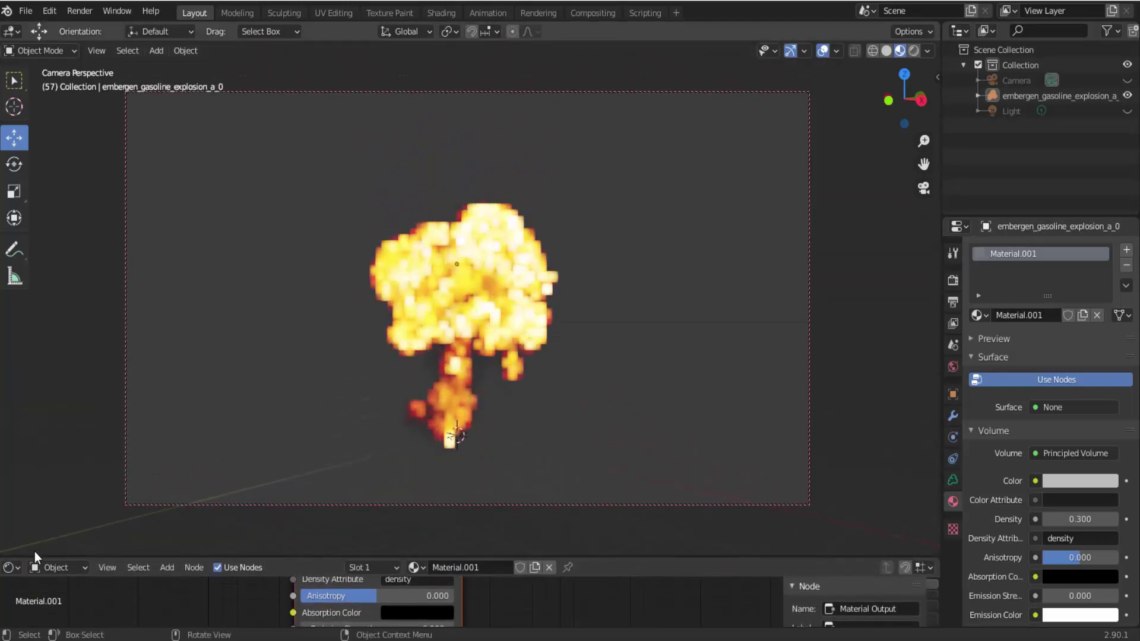
pyautogui.click(20, 568)
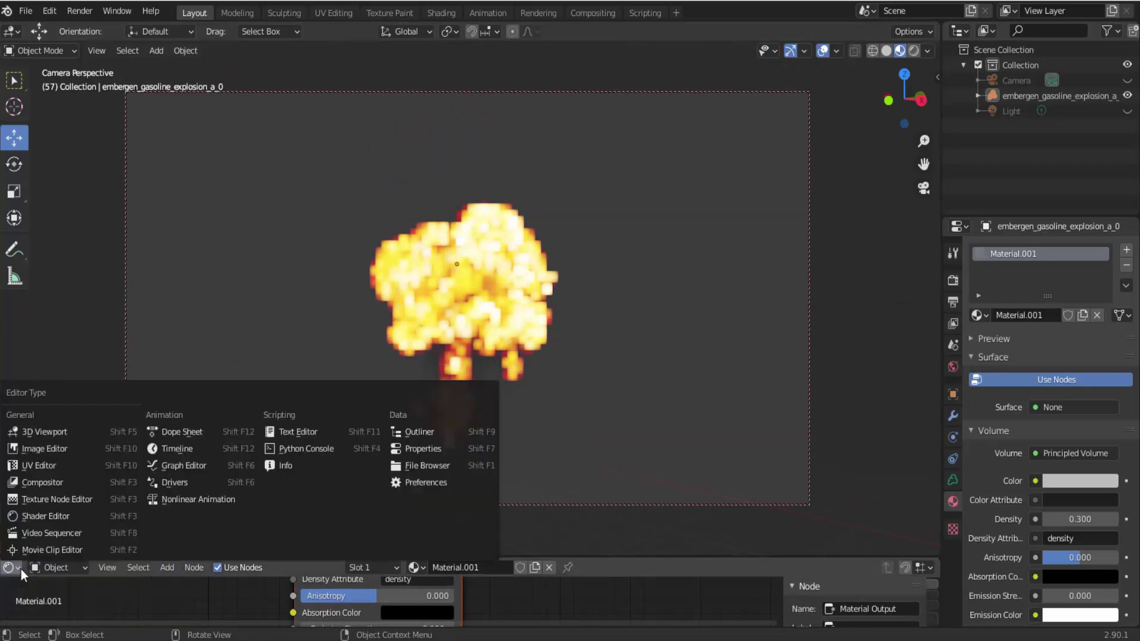
pyautogui.click(199, 445)
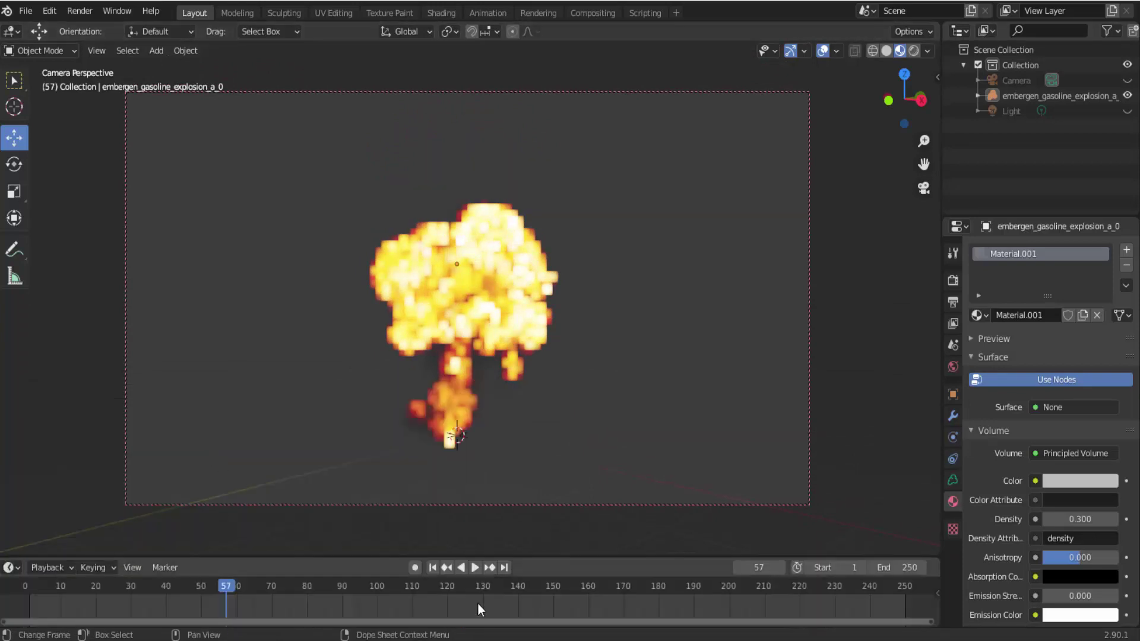
pyautogui.click(476, 568)
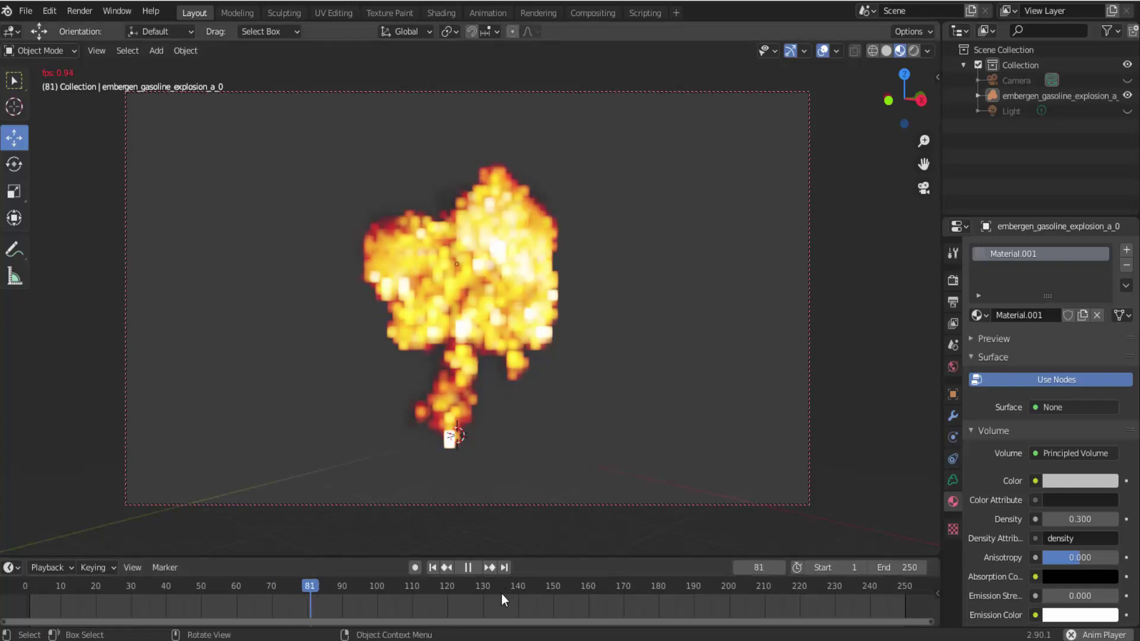
pyautogui.press('space')
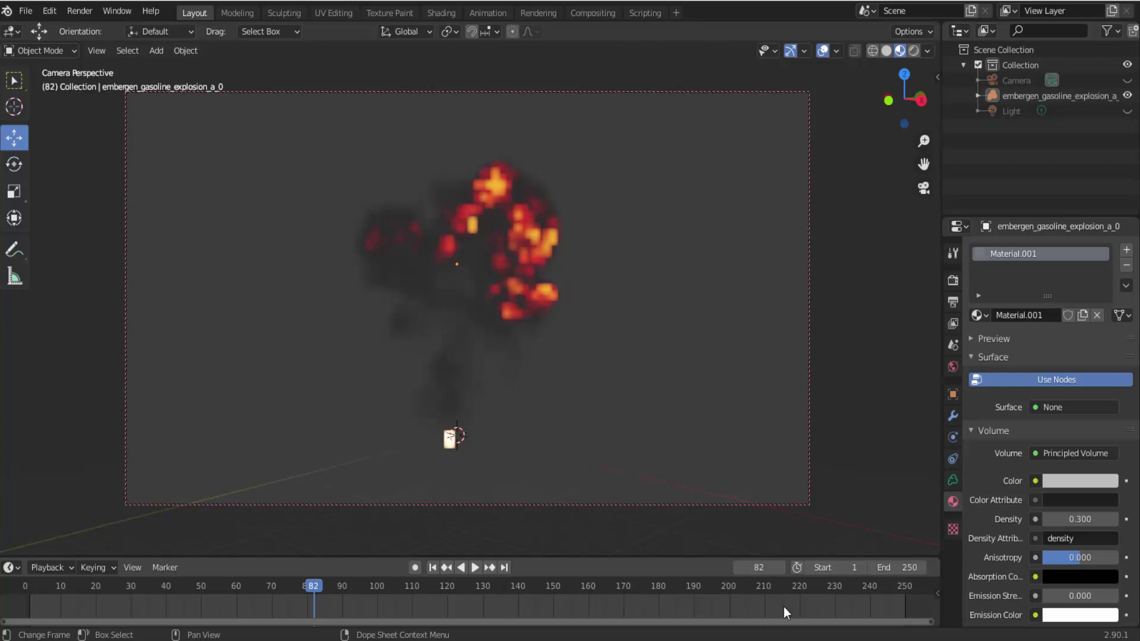
# Set the scene end frame to 131 and jump to frame 63.
pyautogui.click(896, 567)
pyautogui.write('31')
pyautogui.press('Return')
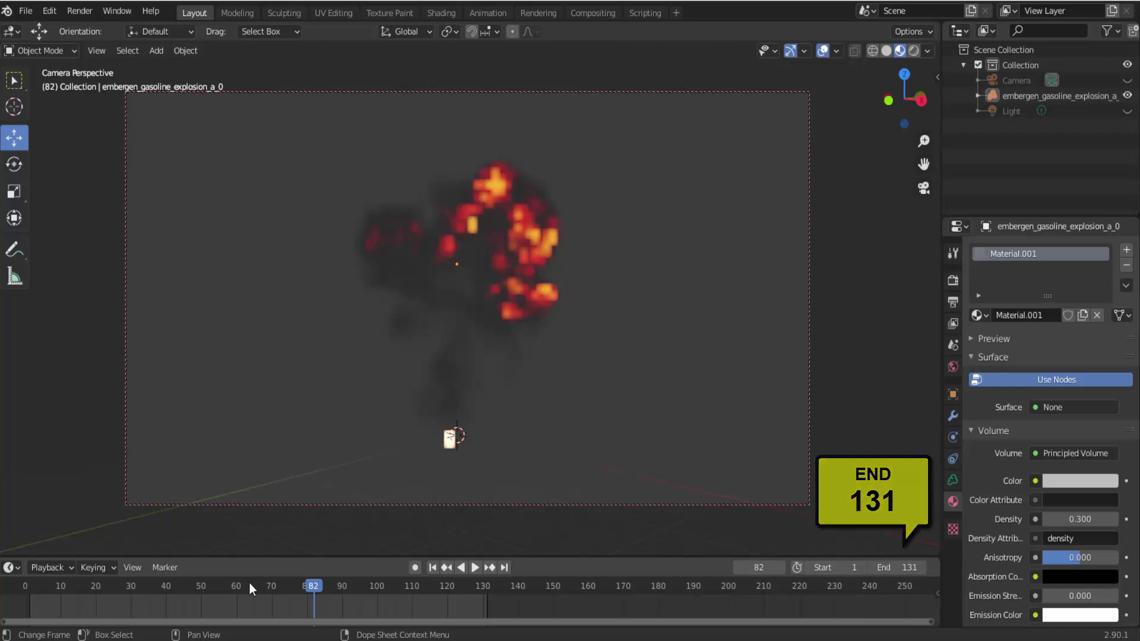
pyautogui.click(247, 588)
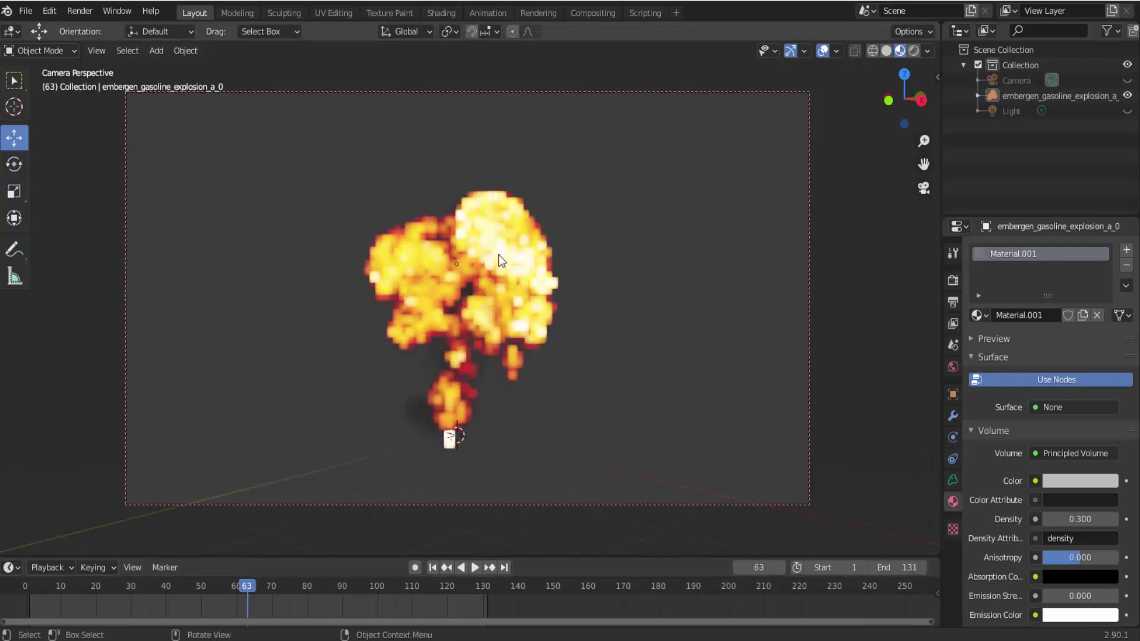
# In Render Properties, change Eevee Volumetrics Tile Size from 8 px to 2 px.
pyautogui.scroll(2, 604, 308)
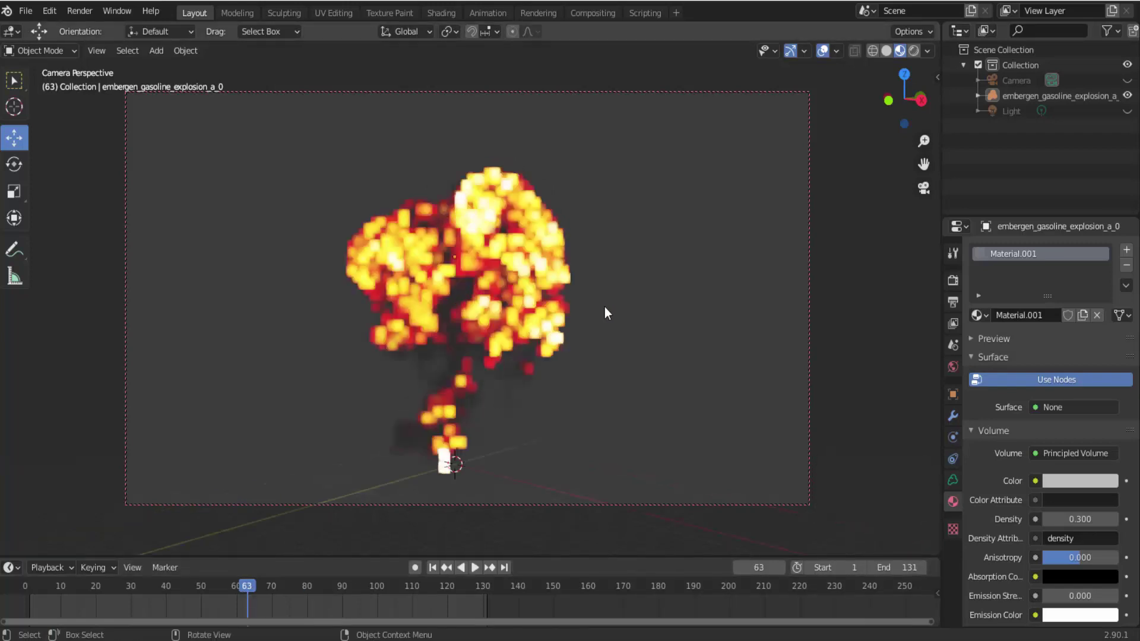
pyautogui.scroll(1, 604, 308)
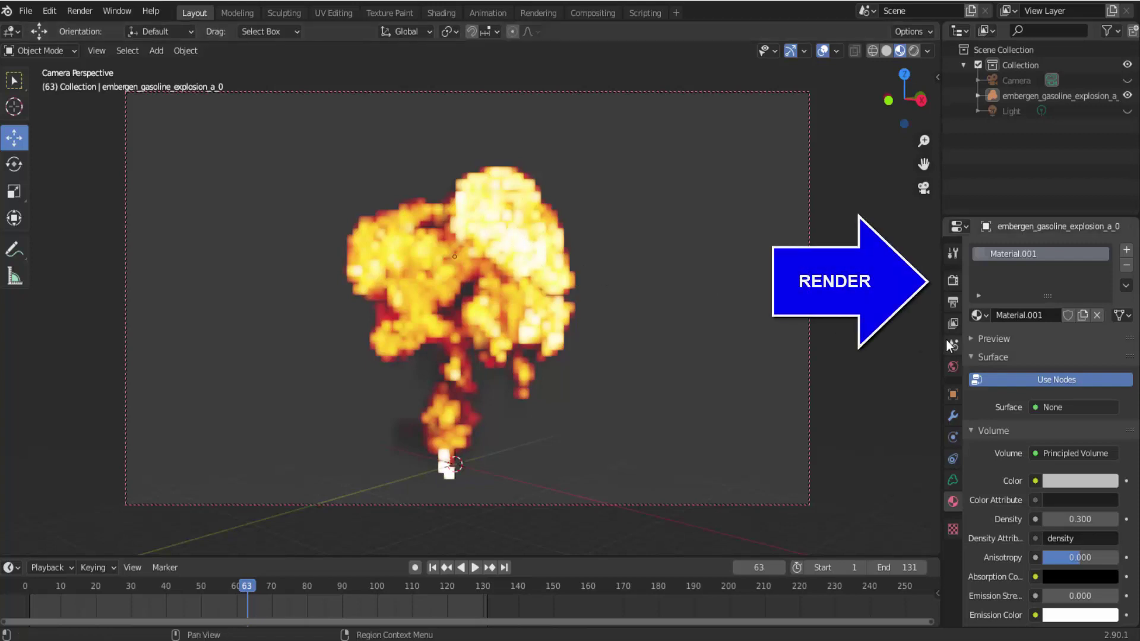
pyautogui.click(954, 281)
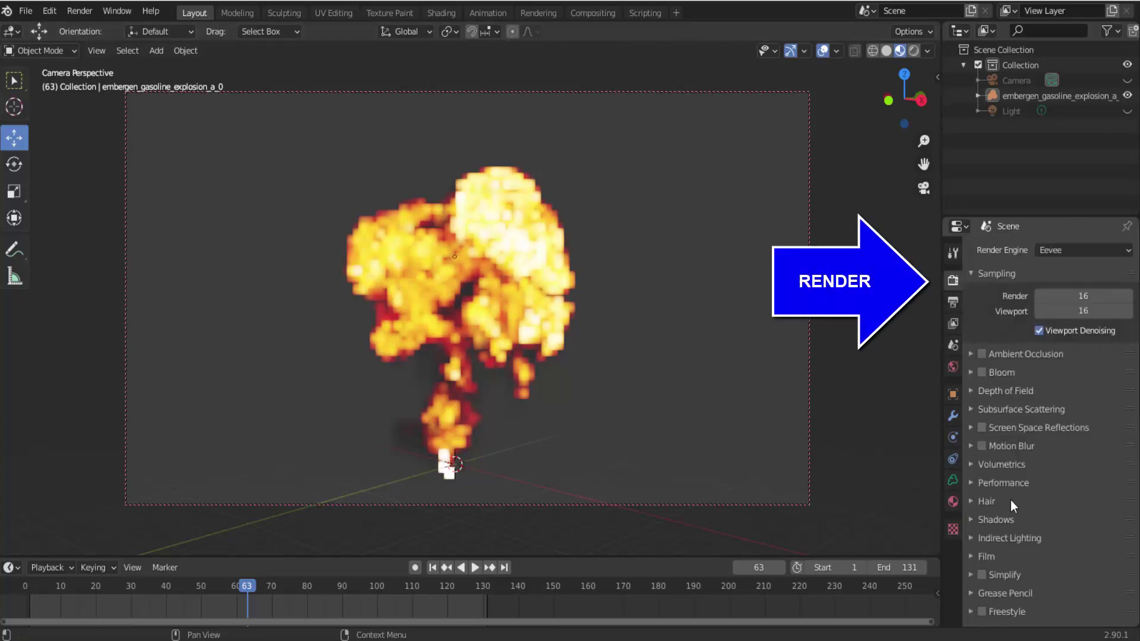
pyautogui.click(973, 464)
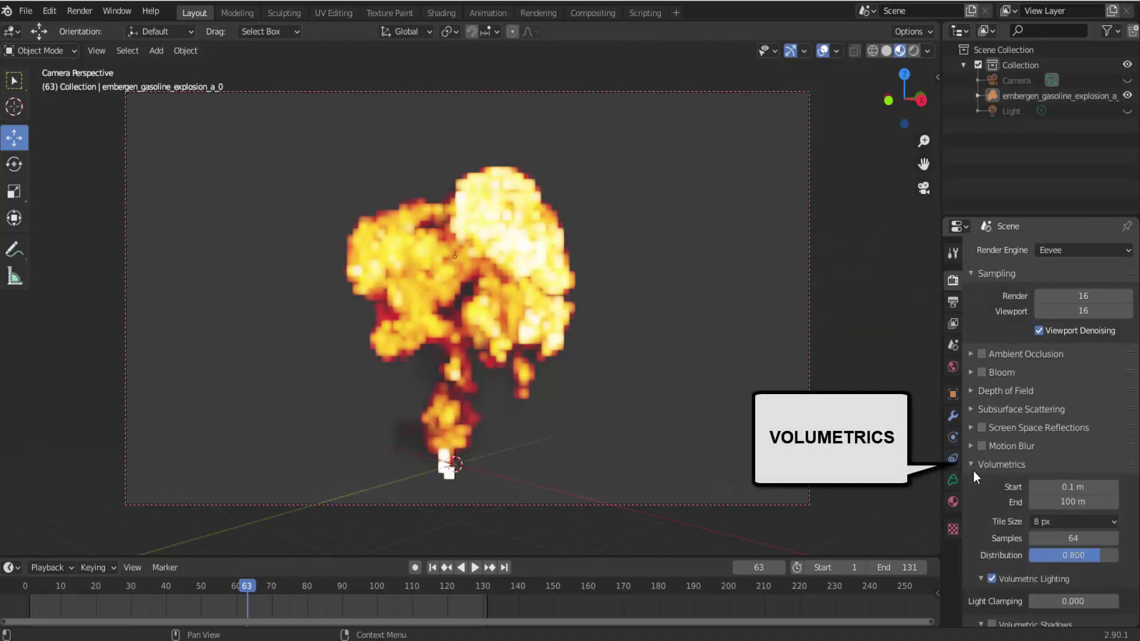
pyautogui.click(1064, 523)
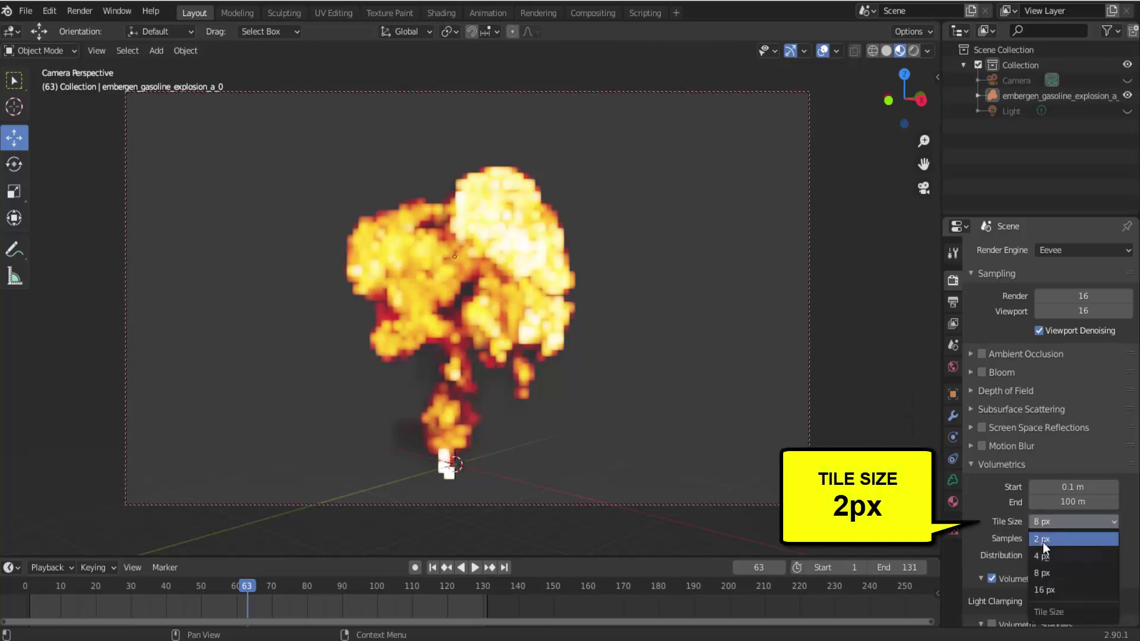
pyautogui.click(1043, 543)
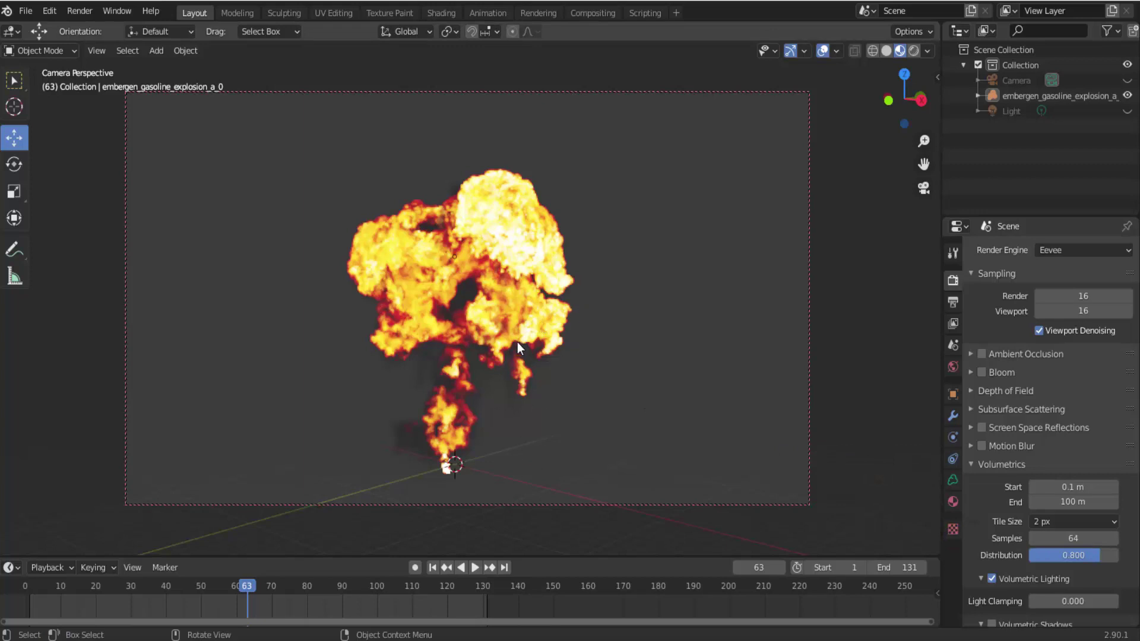
# Set the World background colour to pure black, then return to Render Properties.
pyautogui.click(953, 366)
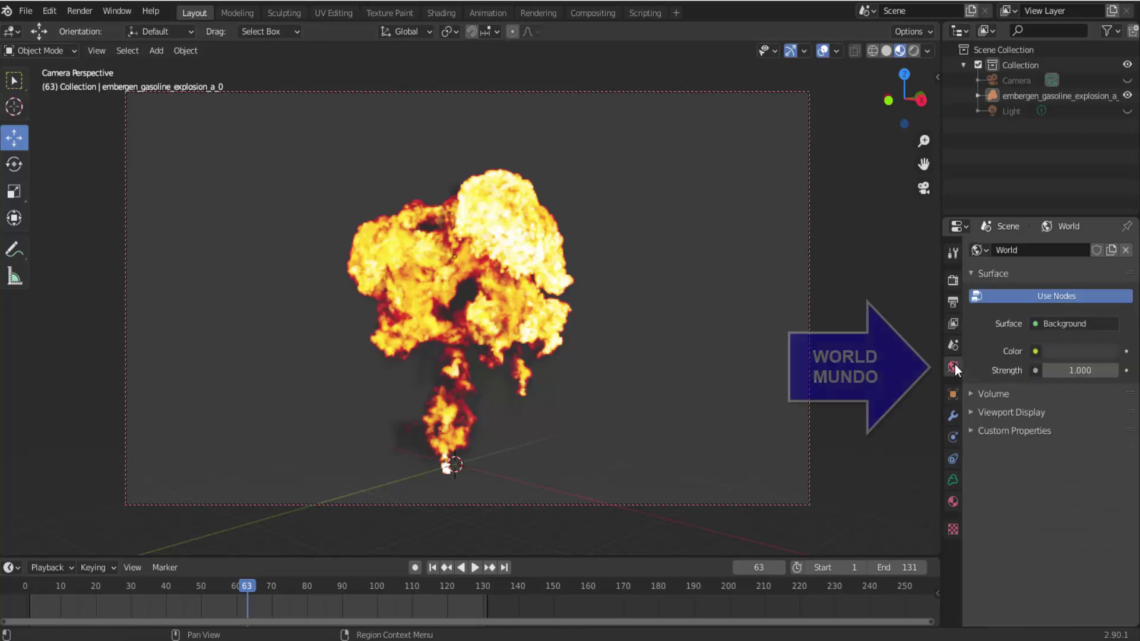
pyautogui.click(1046, 351)
pyautogui.moveTo(1107, 219); pyautogui.dragTo(1105, 243)
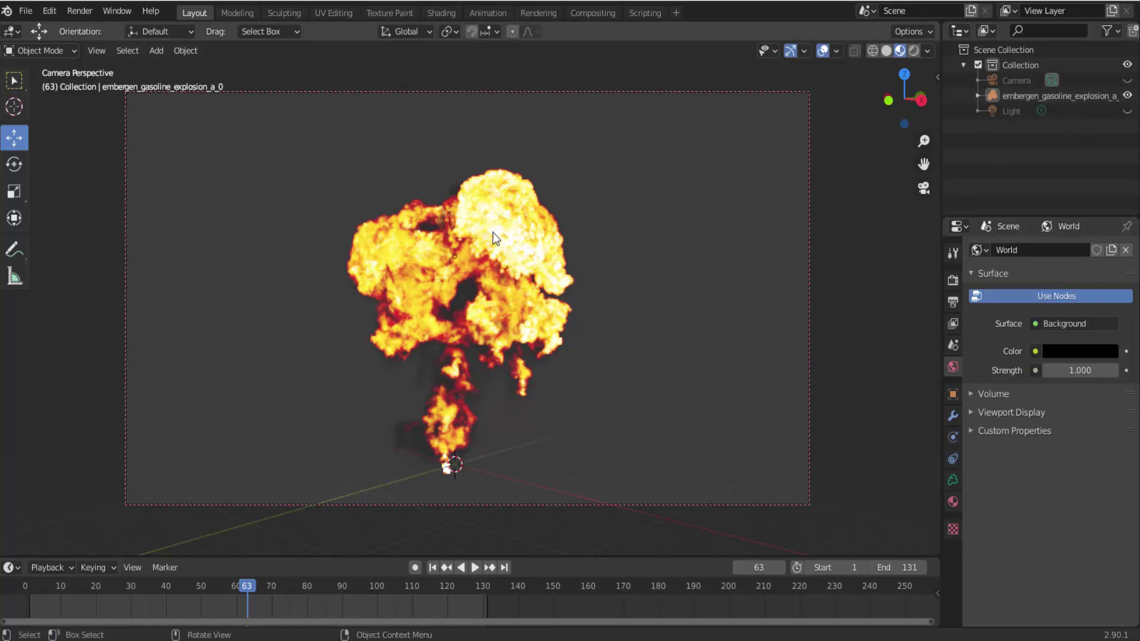
pyautogui.click(953, 281)
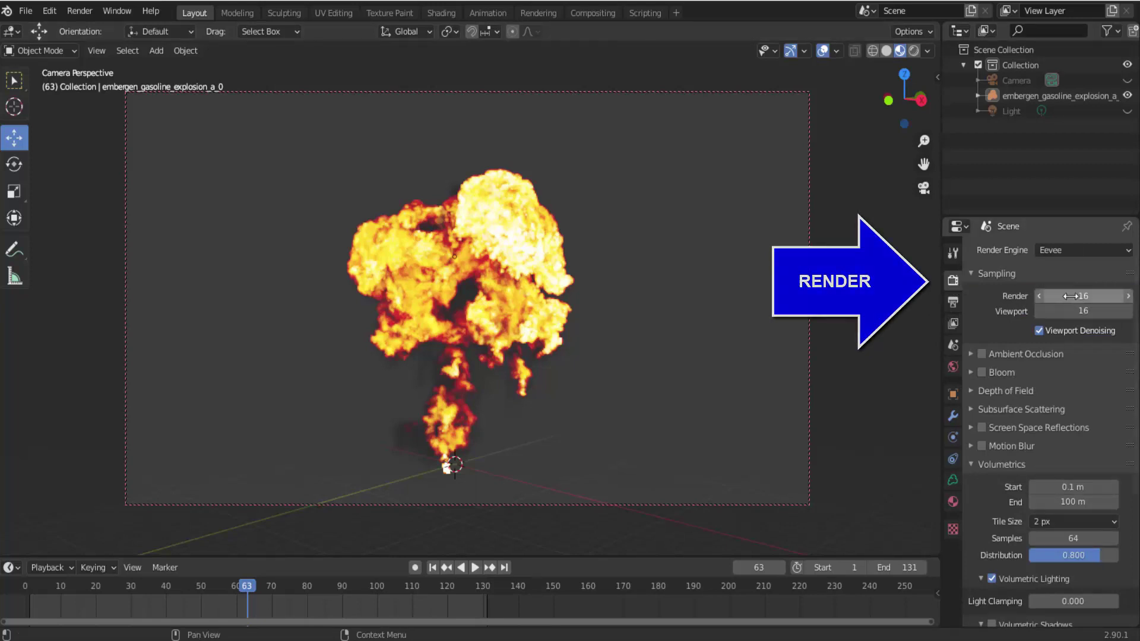
# In Output Properties, make the frame 1080 px wide with a 50% resolution scale.
pyautogui.click(953, 302)
pyautogui.click(1083, 269)
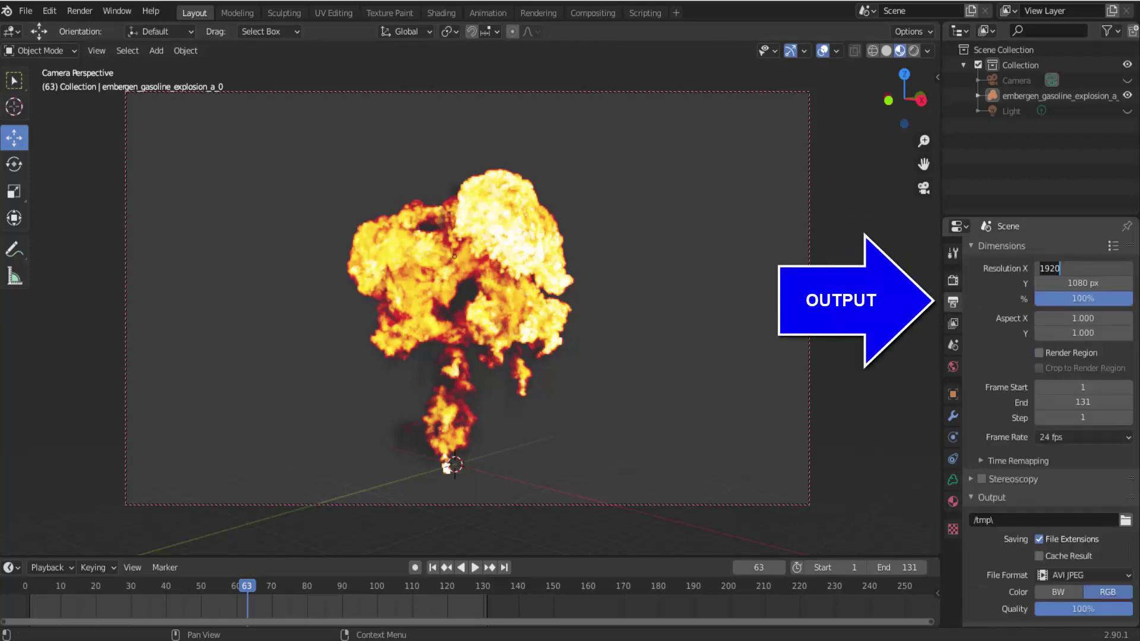
pyautogui.write('1080')
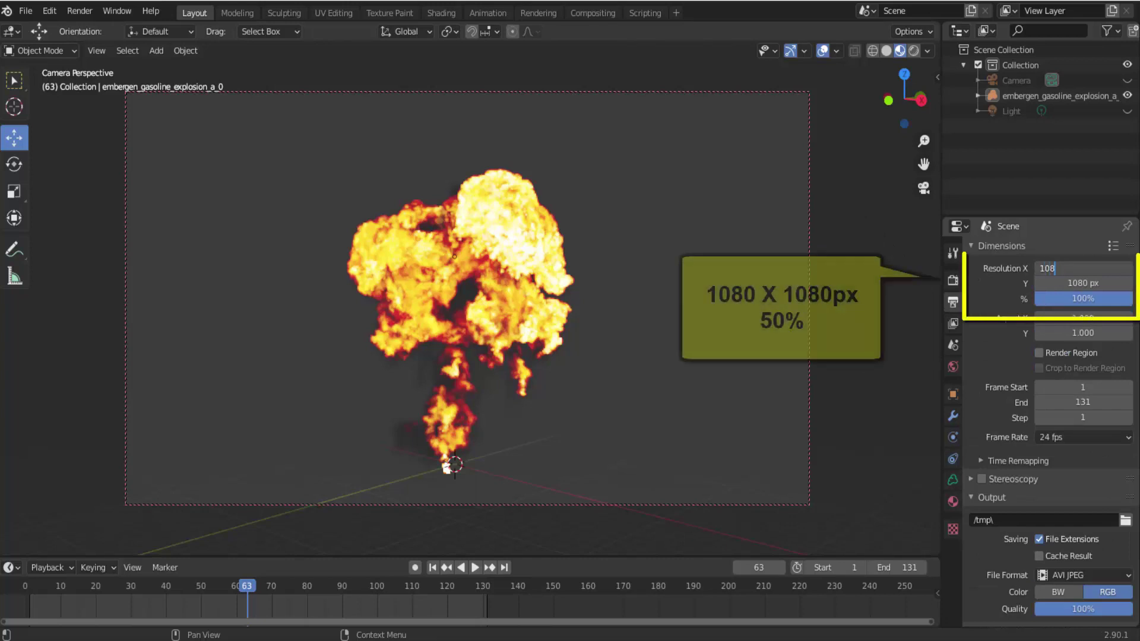
pyautogui.press('Return')
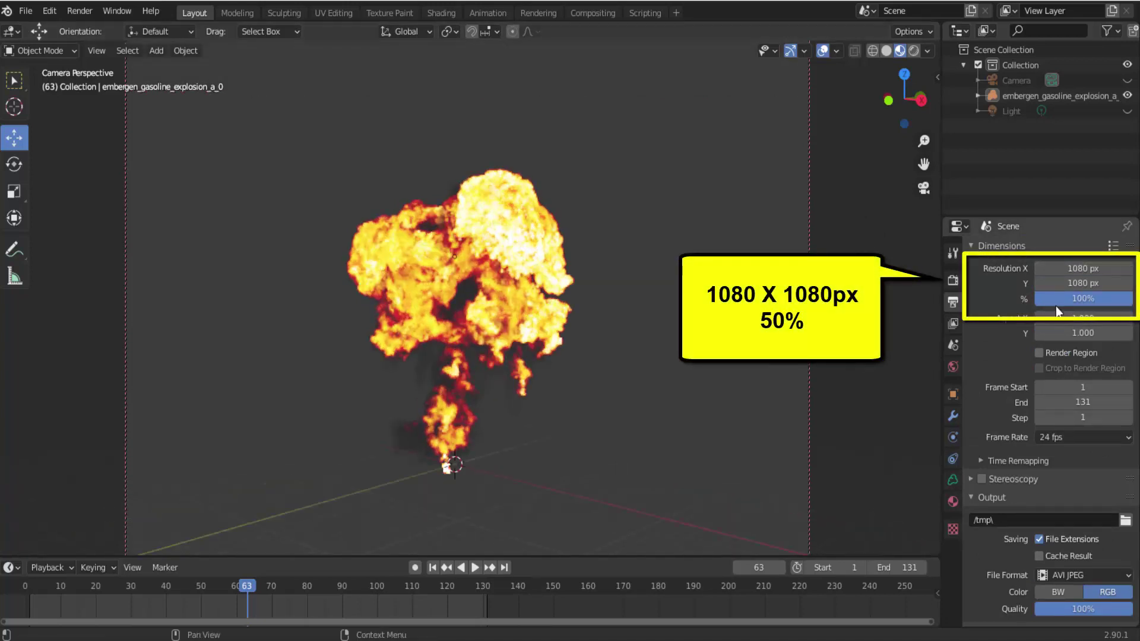
pyautogui.click(1071, 297)
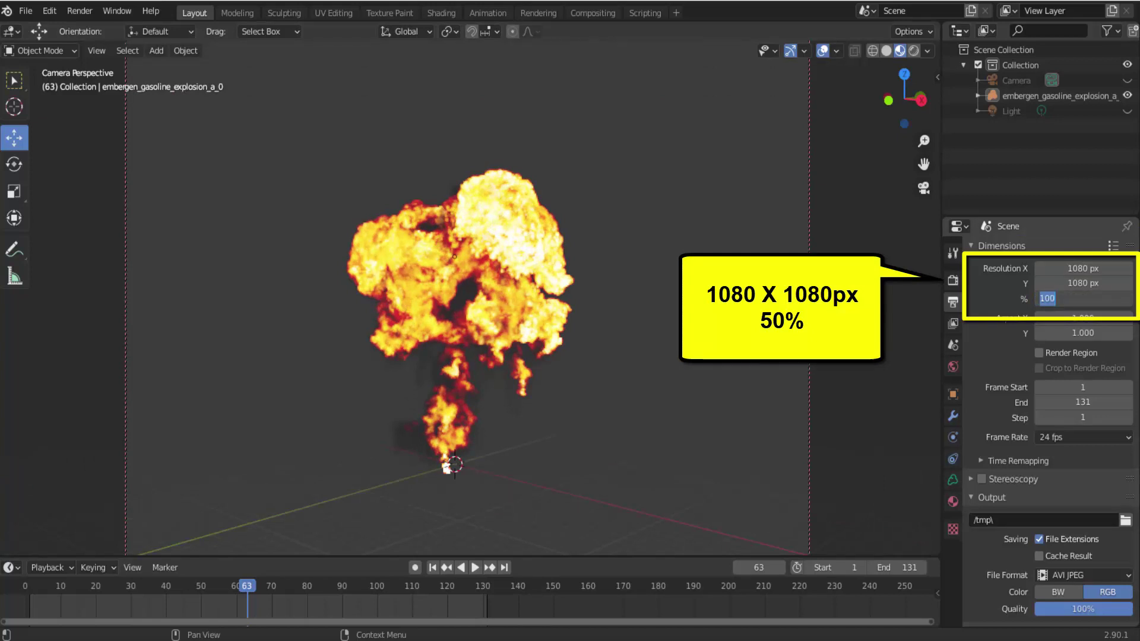
pyautogui.write('50')
pyautogui.press('Return')
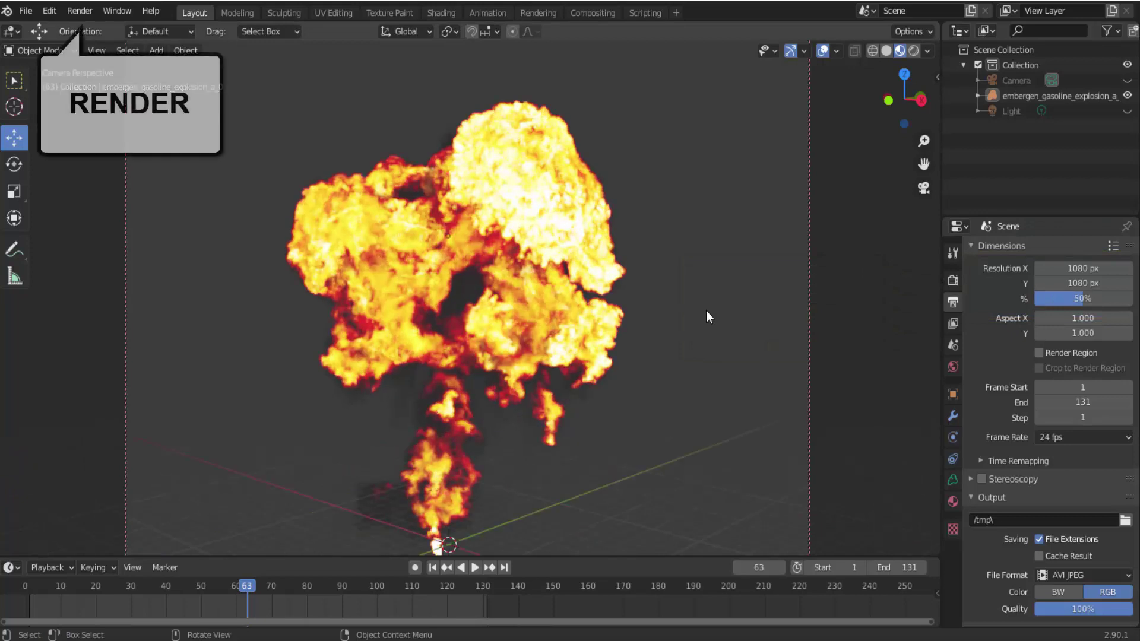
# Render frame 63 as a still via Render > Render Image.
pyautogui.click(79, 10)
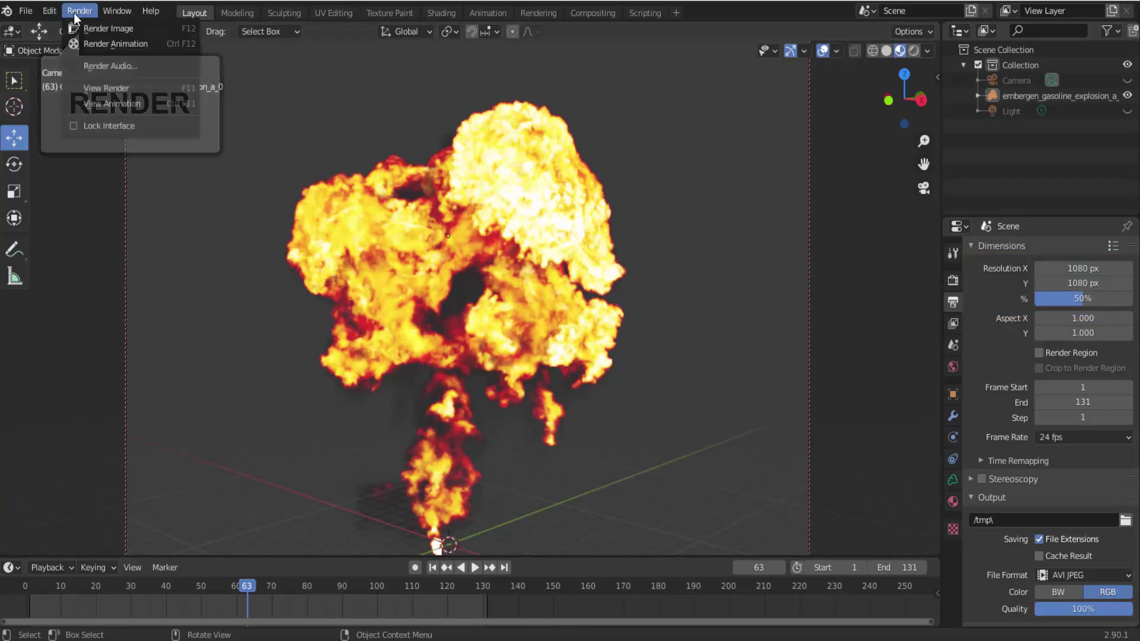
pyautogui.click(98, 28)
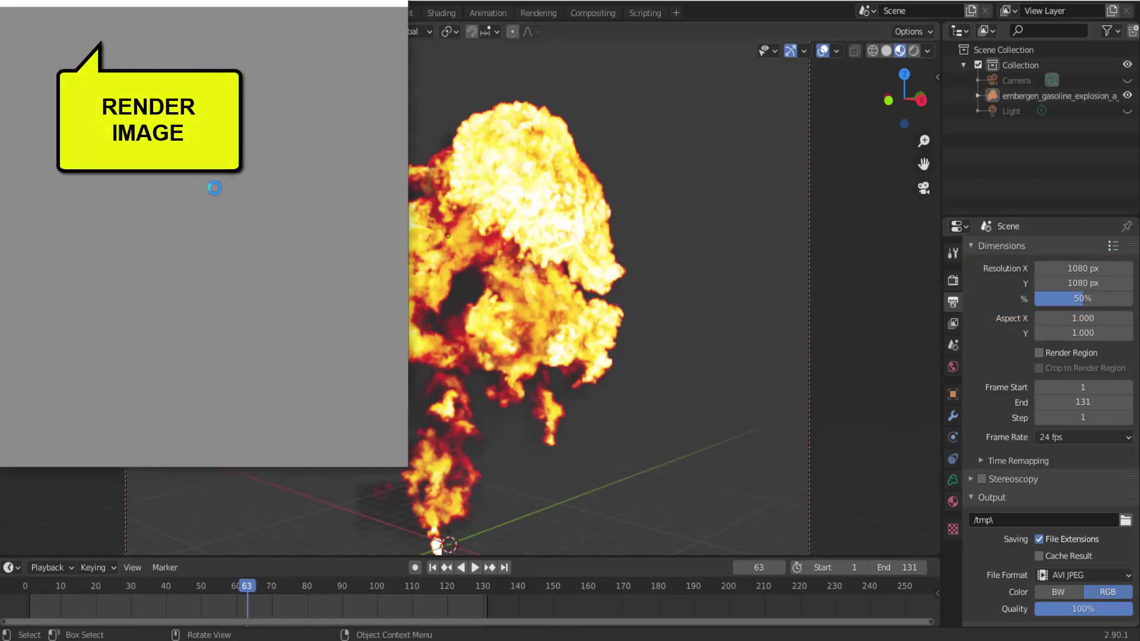